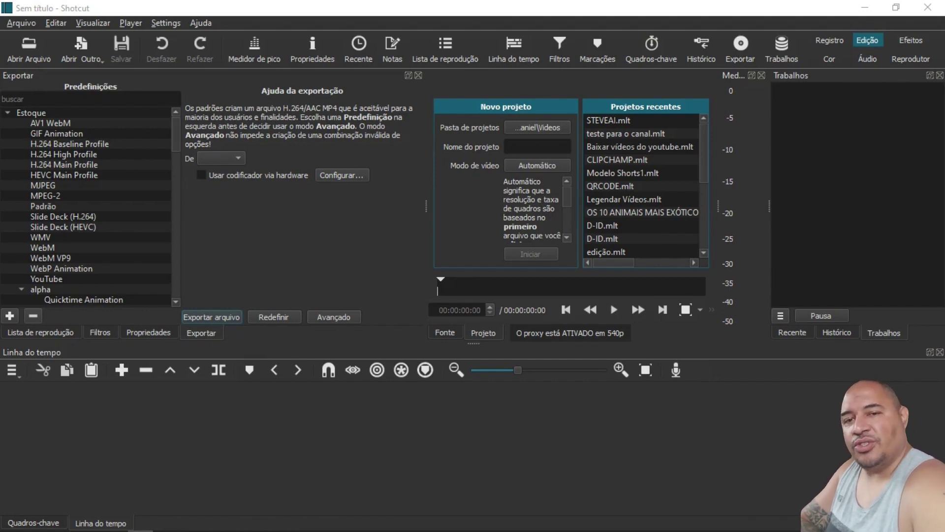
Create a new project named Aula2-Shotcut with the automatic video mode.
{"action": "left_click", "coordinate": [523, 142]}
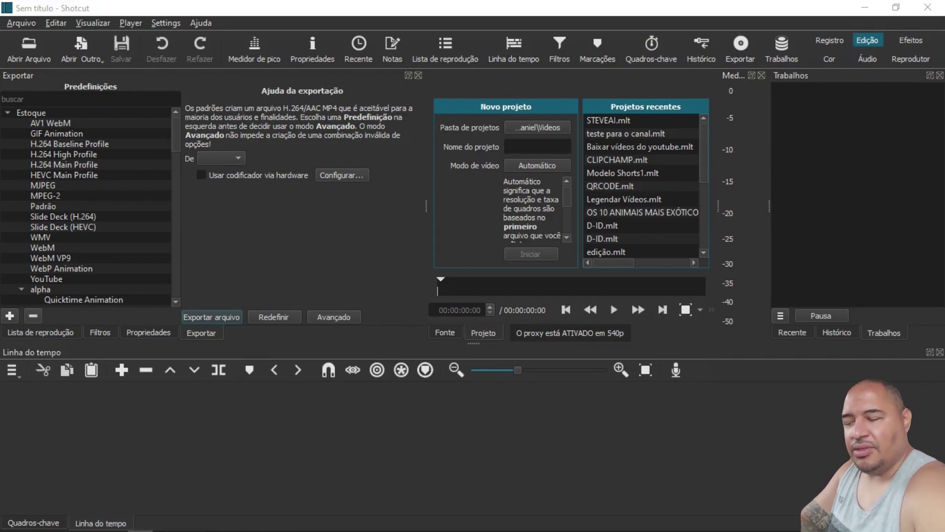
{"action": "left_click", "coordinate": [523, 147]}
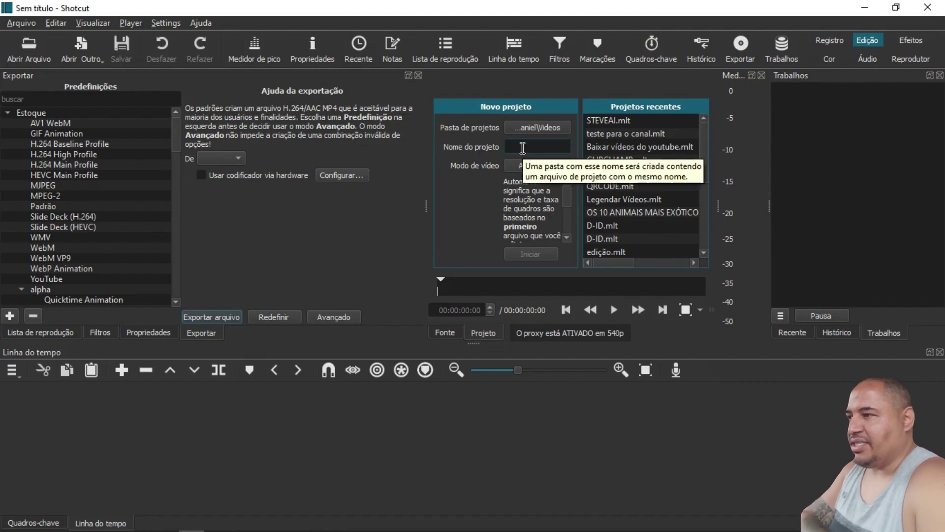
{"action": "type", "text": "Aula2-Shotcut"}
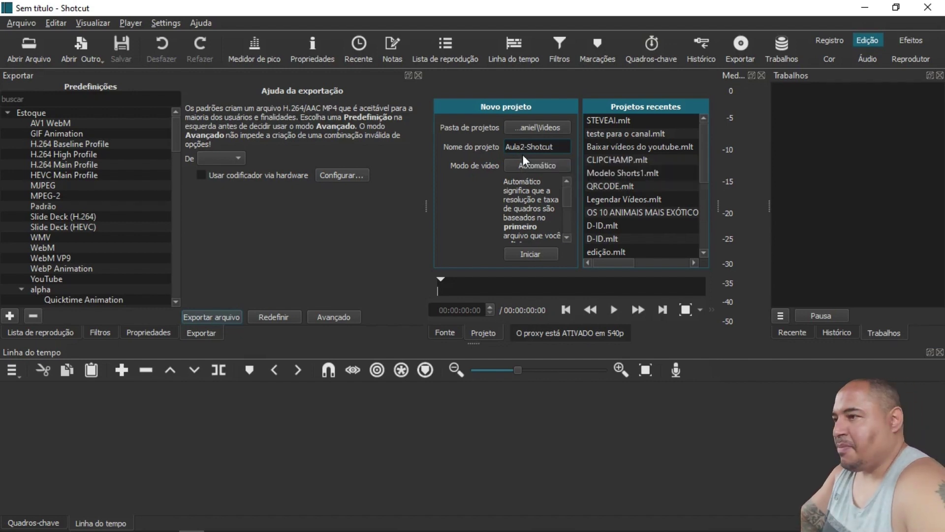
{"action": "left_click", "coordinate": [535, 255]}
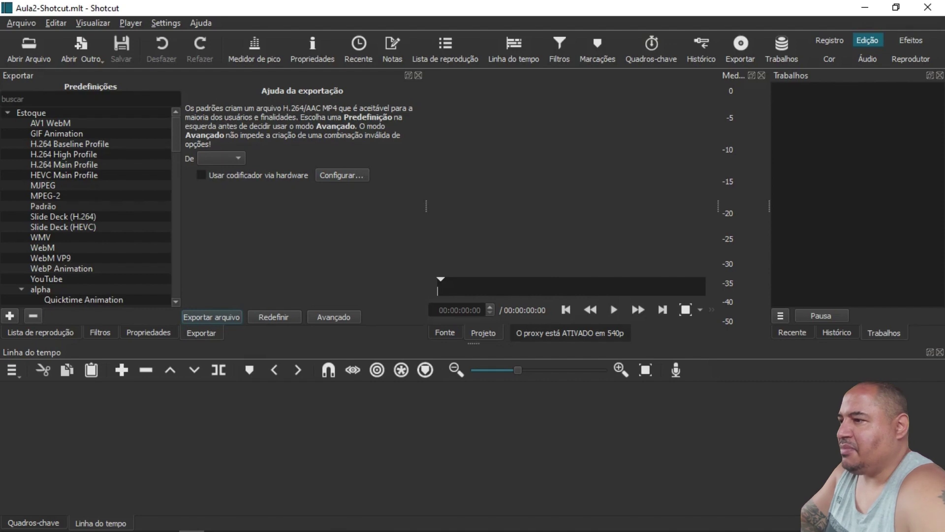
Import the five JPG images 1 to 5 from the Material folder in File Explorer into the Shotcut playlist.
{"action": "key", "text": "alt+Tab"}
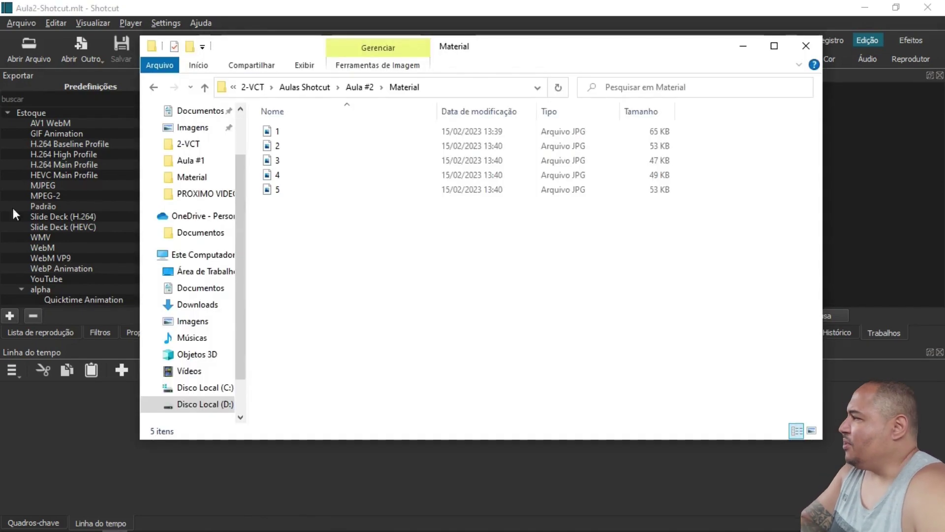
{"action": "left_click_drag", "start_coordinate": [338, 239], "coordinate": [305, 137]}
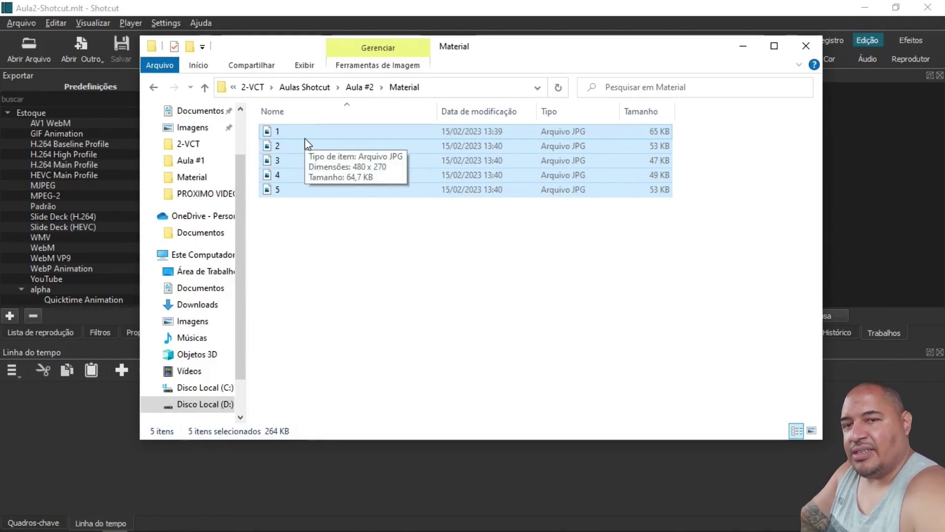
{"action": "left_click_drag", "start_coordinate": [315, 142], "coordinate": [85, 224]}
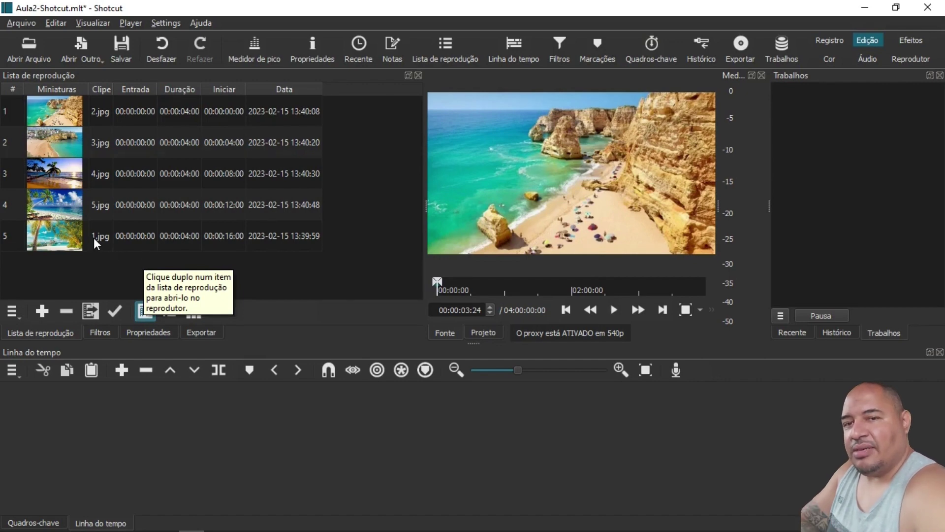
Place 1.jpg at the start of video track V1 and 5.jpg directly after it, closing the gap between them.
{"action": "left_click_drag", "start_coordinate": [93, 237], "coordinate": [98, 406]}
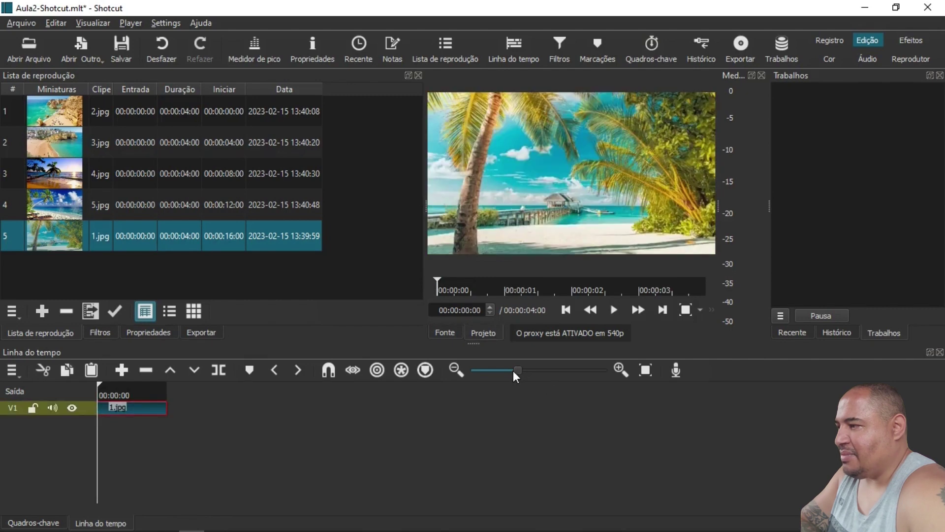
{"action": "left_click_drag", "start_coordinate": [164, 206], "coordinate": [221, 412]}
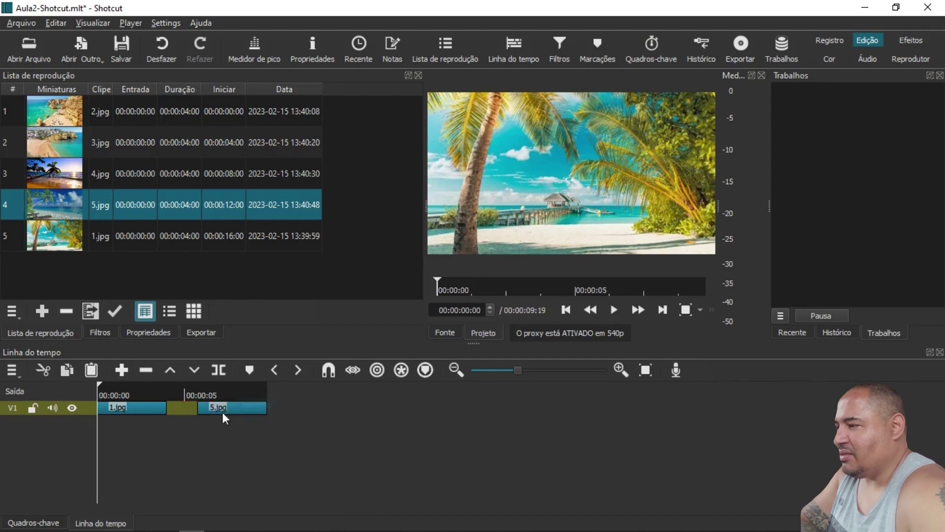
{"action": "left_click", "coordinate": [235, 407]}
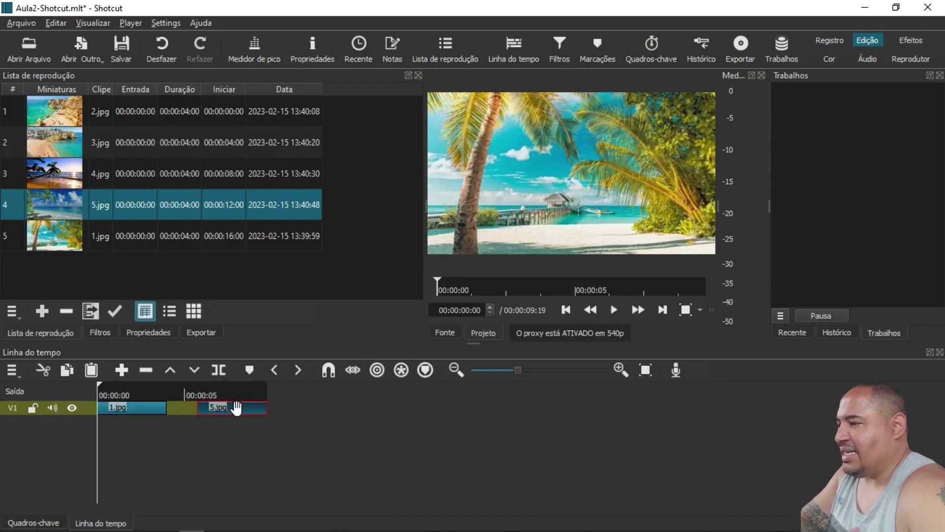
{"action": "left_click_drag", "start_coordinate": [236, 408], "coordinate": [192, 407]}
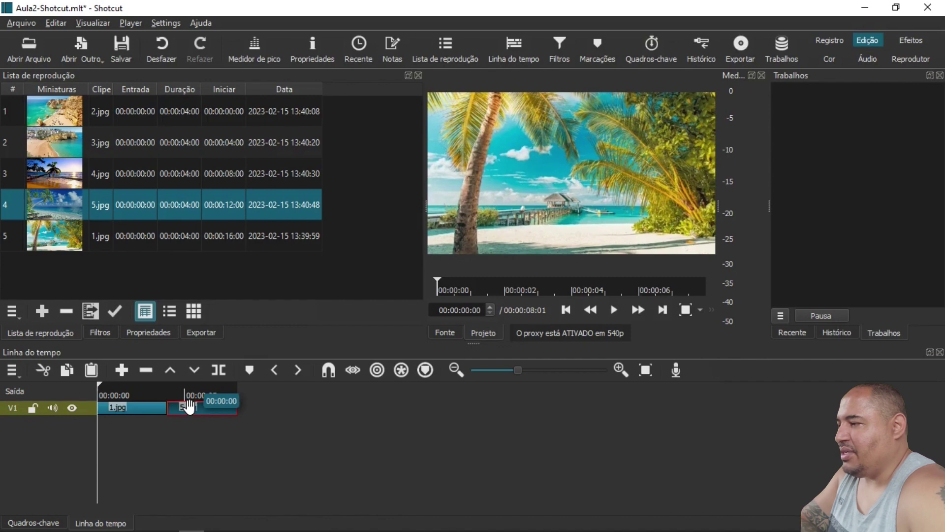
{"action": "left_click_drag", "start_coordinate": [186, 407], "coordinate": [185, 406]}
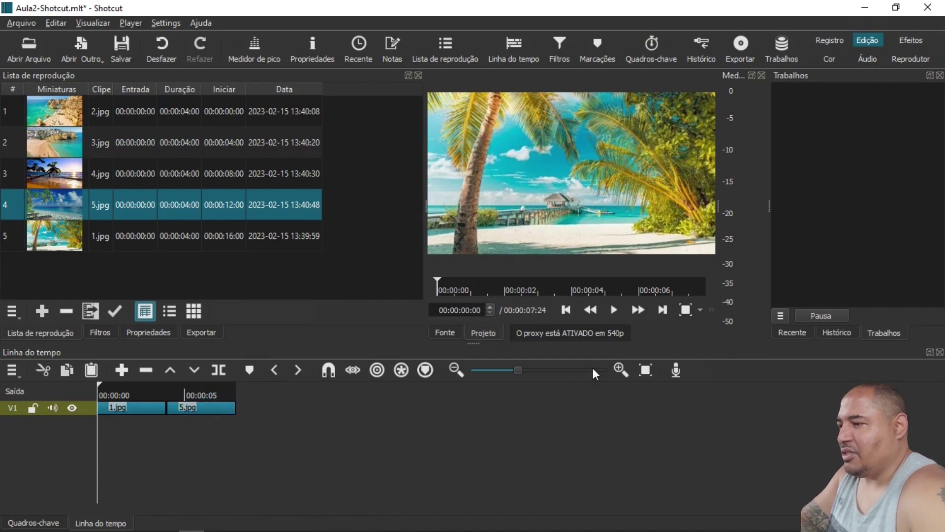
Add 4.jpg from the playlist to track V1 directly after 5.jpg, without a gap.
{"action": "left_click", "coordinate": [620, 370]}
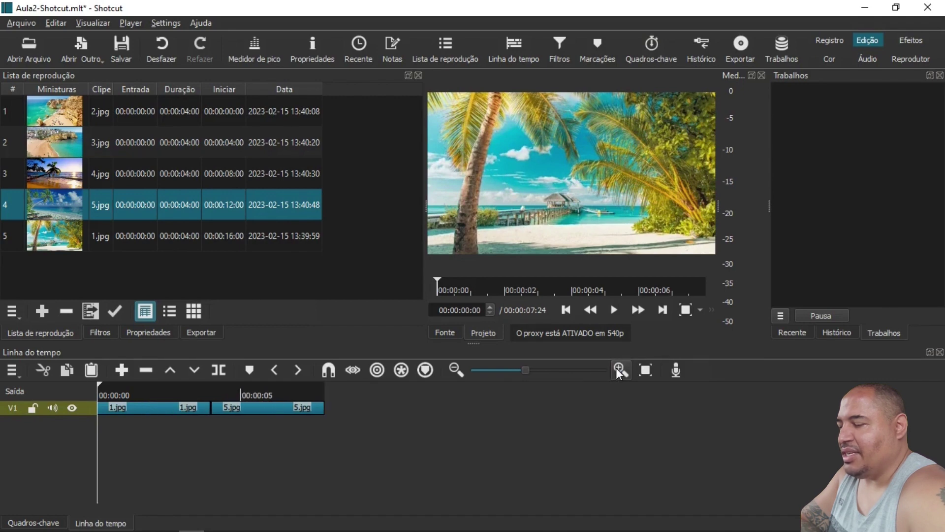
{"action": "left_click", "coordinate": [620, 369]}
{"action": "left_click", "coordinate": [620, 370]}
{"action": "left_click", "coordinate": [619, 370]}
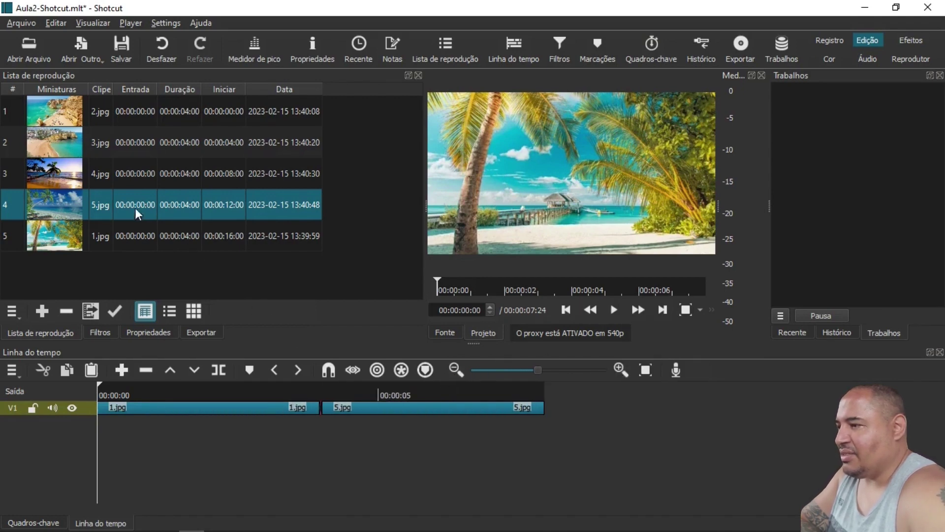
{"action": "double_click", "coordinate": [126, 176]}
{"action": "left_click", "coordinate": [212, 231], "text": "shift"}
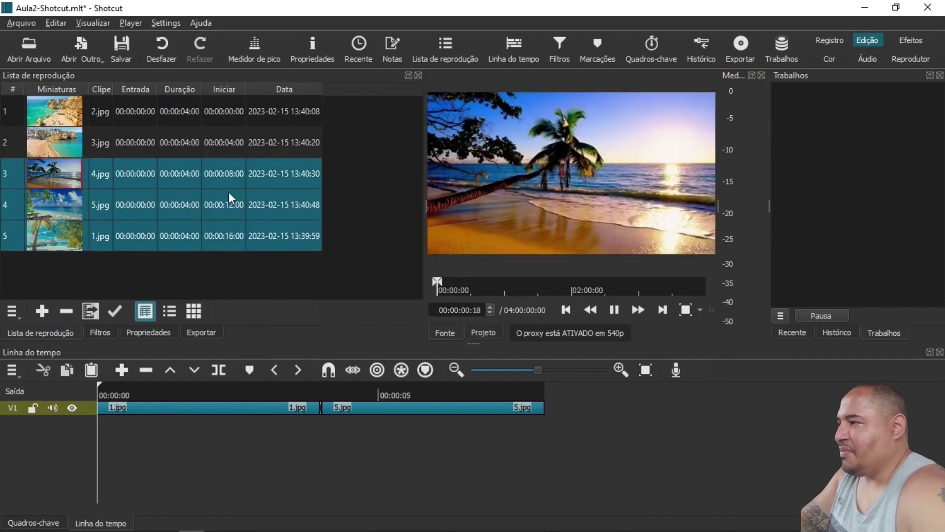
{"action": "left_click", "coordinate": [198, 170]}
{"action": "left_click_drag", "start_coordinate": [197, 170], "coordinate": [589, 398]}
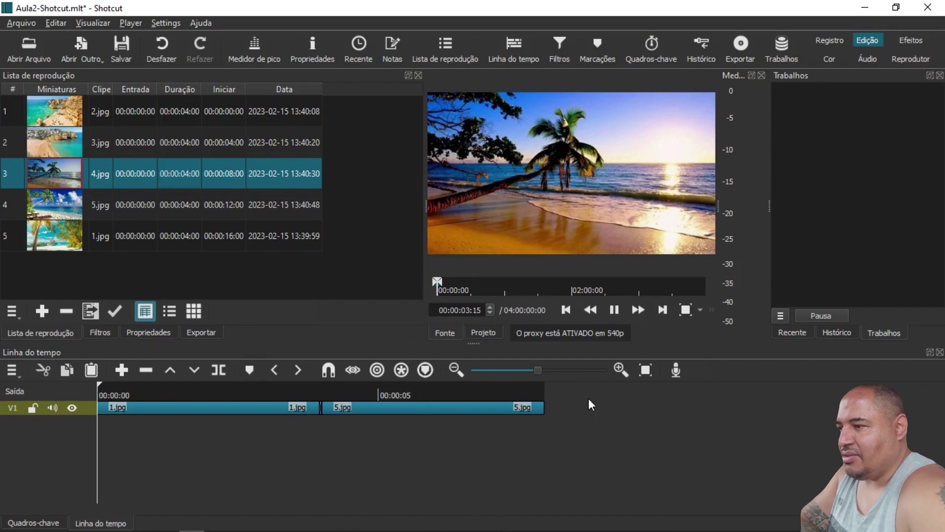
{"action": "left_click_drag", "start_coordinate": [646, 408], "coordinate": [608, 409]}
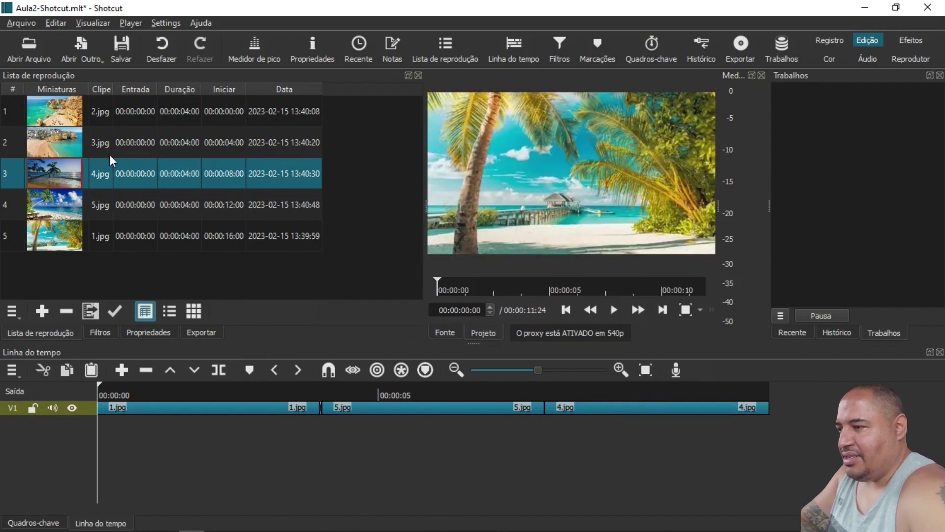
Add 3.jpg to track V1 and move it flush against the end of 4.jpg.
{"action": "left_click_drag", "start_coordinate": [114, 142], "coordinate": [824, 408]}
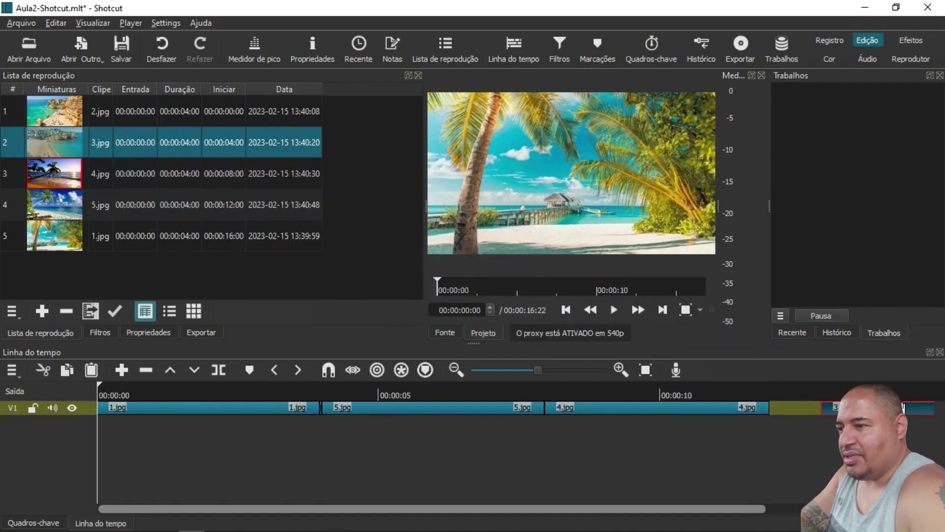
{"action": "left_click_drag", "start_coordinate": [903, 408], "coordinate": [836, 414]}
{"action": "left_click_drag", "start_coordinate": [741, 508], "coordinate": [875, 507]}
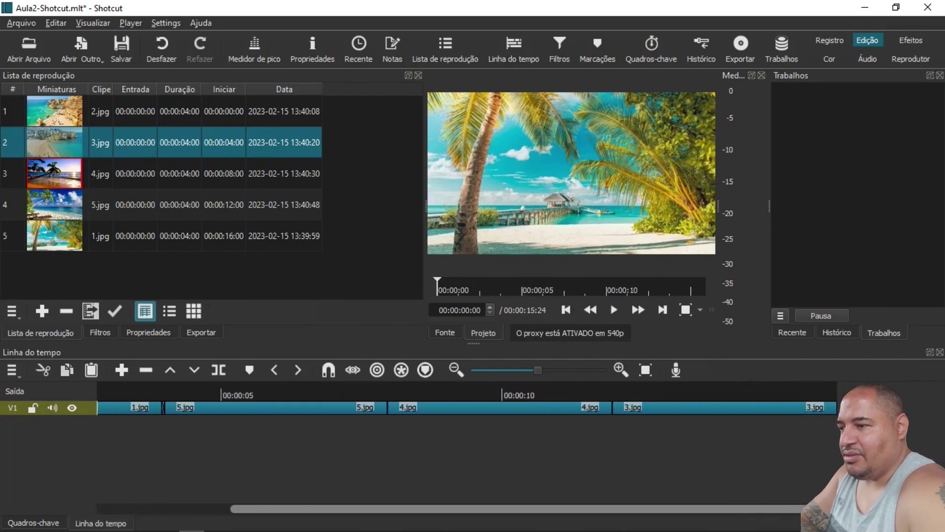
Add 2.jpg to track V1 as the last image, directly after 3.jpg.
{"action": "left_click", "coordinate": [143, 116]}
{"action": "left_click_drag", "start_coordinate": [122, 114], "coordinate": [910, 408]}
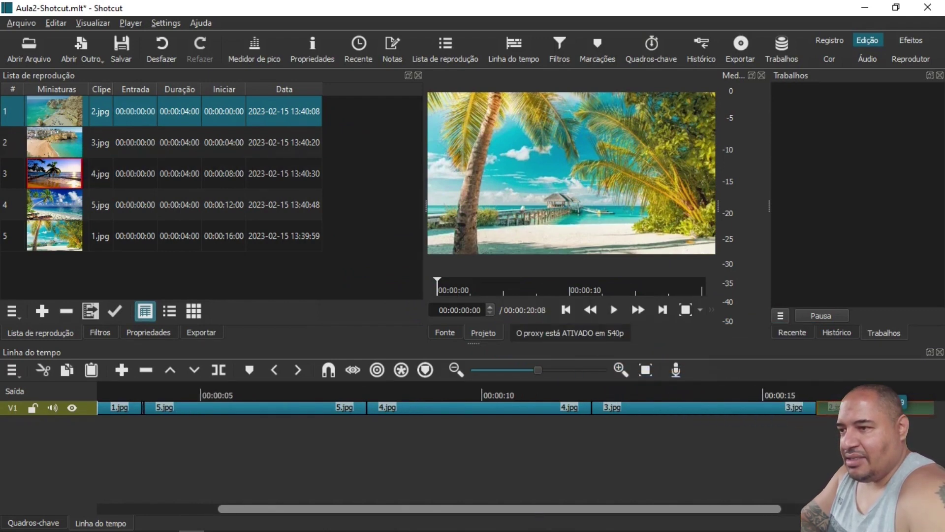
{"action": "left_click_drag", "start_coordinate": [910, 408], "coordinate": [906, 407]}
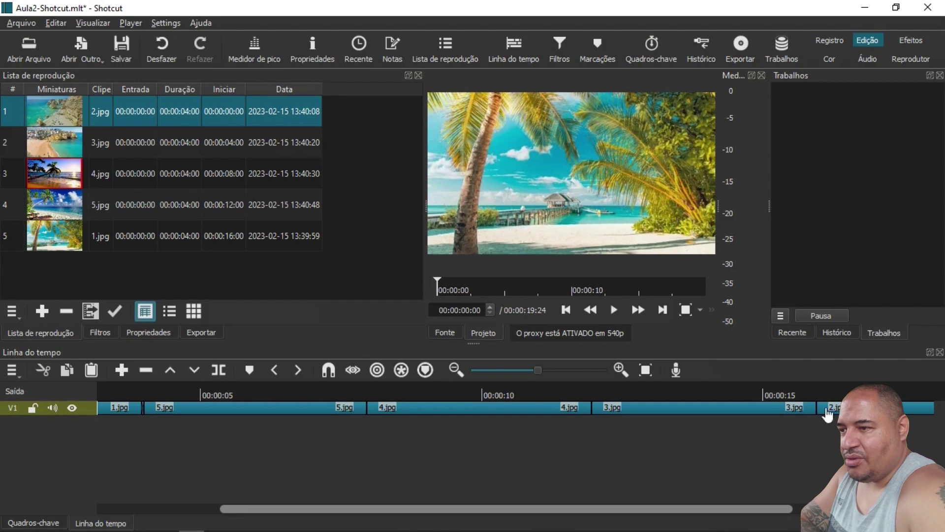
Fit the whole image sequence in the timeline and play it from the beginning to check it.
{"action": "left_click", "coordinate": [643, 374]}
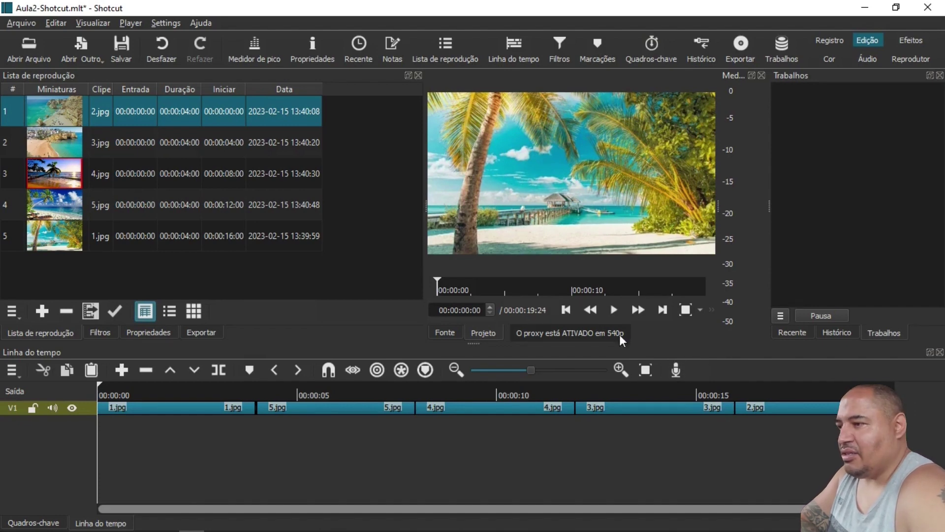
{"action": "left_click", "coordinate": [615, 310]}
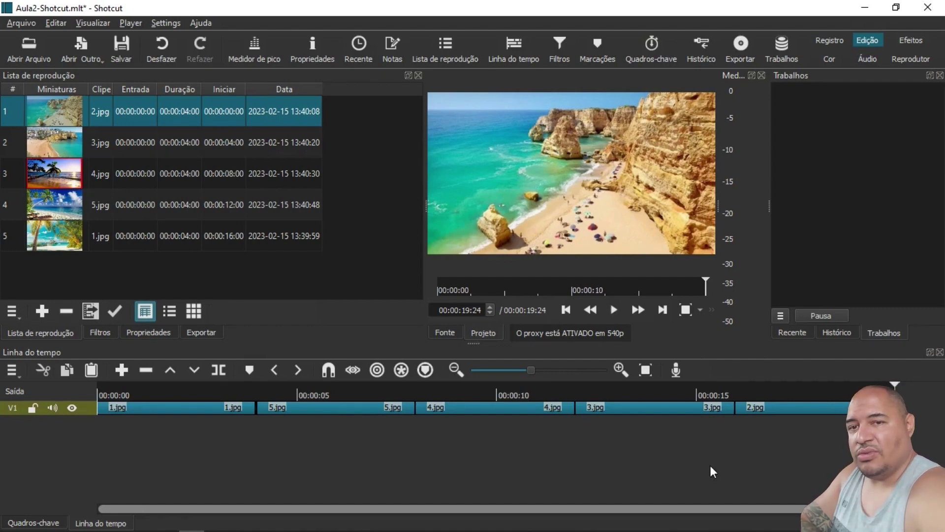
{"action": "left_click", "coordinate": [531, 467]}
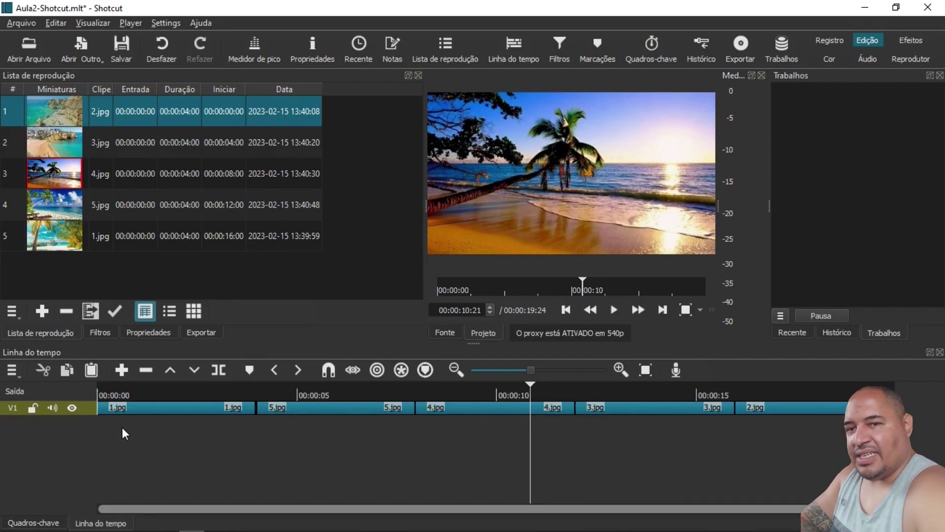
Add an audio track to the timeline below video track V1.
{"action": "right_click", "coordinate": [90, 397]}
{"action": "mouse_move", "coordinate": [93, 400]}
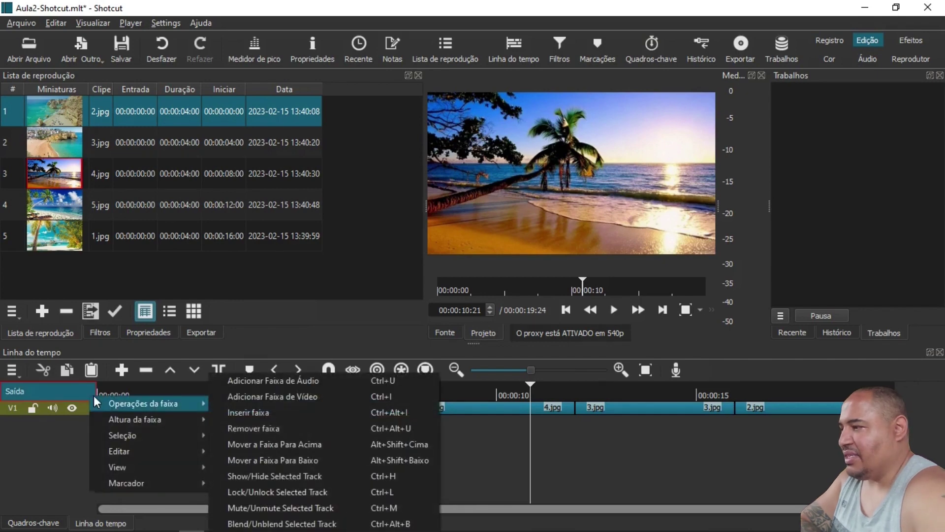
{"action": "key", "text": "Escape"}
{"action": "key", "text": "Escape"}
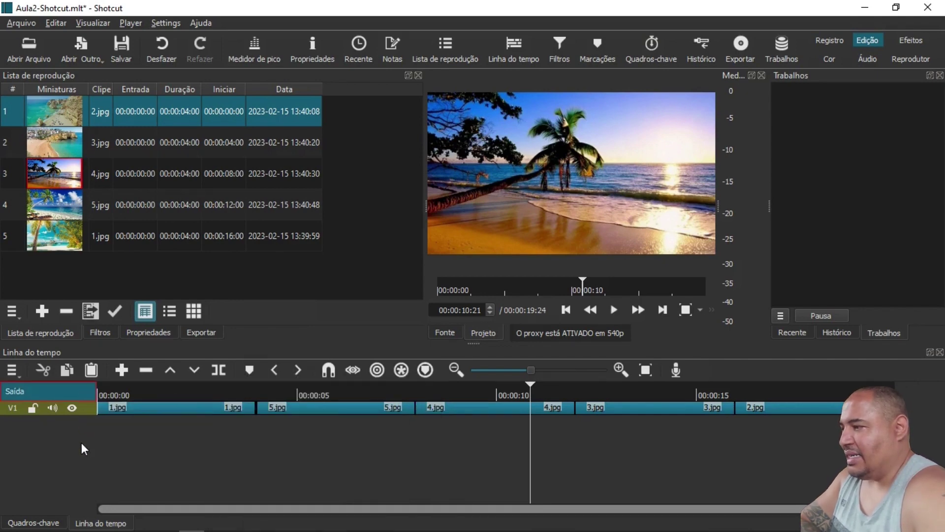
{"action": "right_click", "coordinate": [84, 407]}
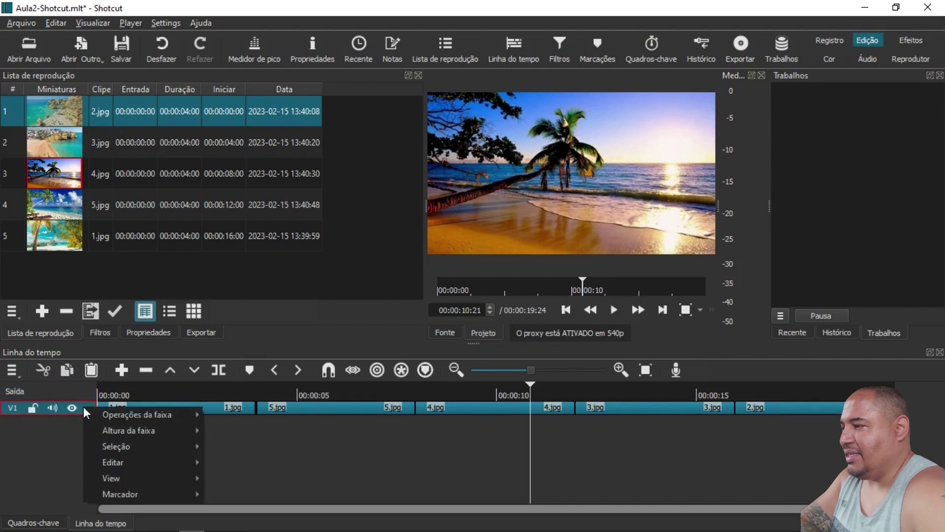
{"action": "mouse_move", "coordinate": [153, 415]}
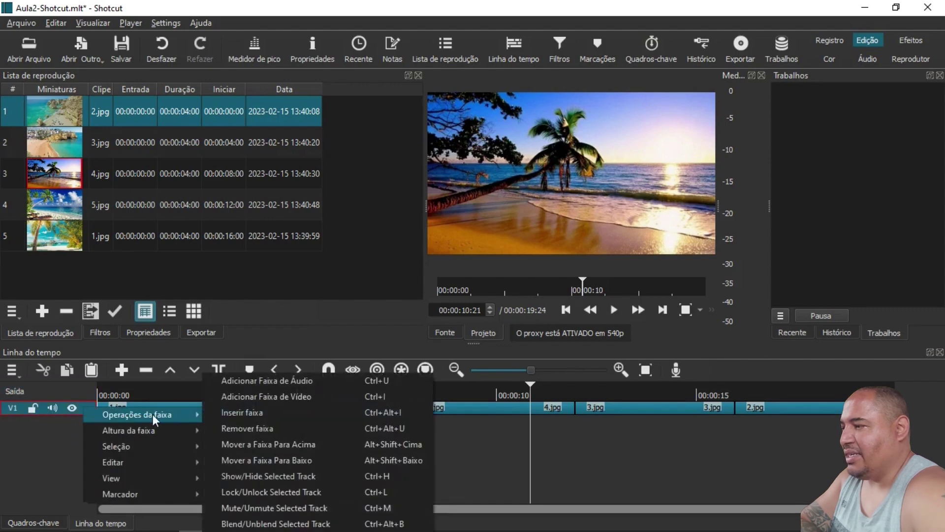
{"action": "left_click", "coordinate": [258, 384]}
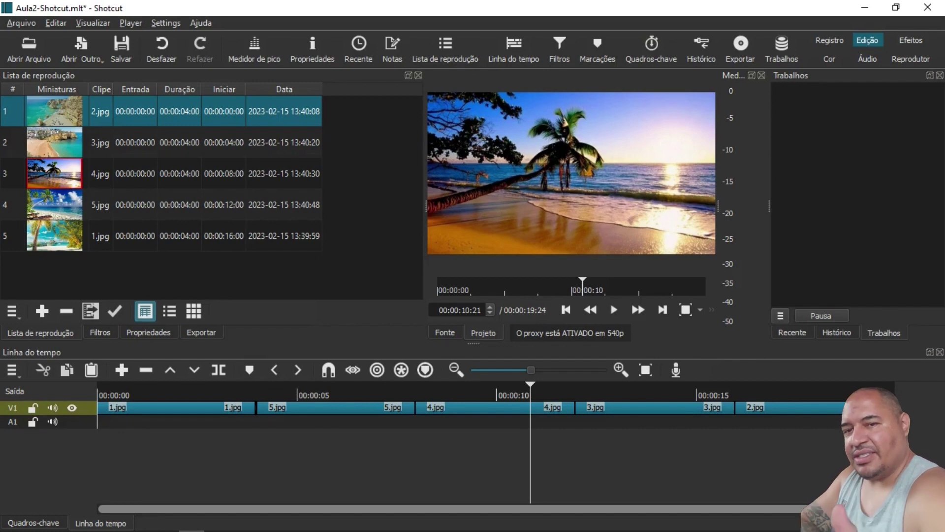
Place the song 1-Smokey's Lounge - TrackTribe from the Musicas Para vídeos folder at the start of audio track A1.
{"action": "key", "text": "alt+Tab"}
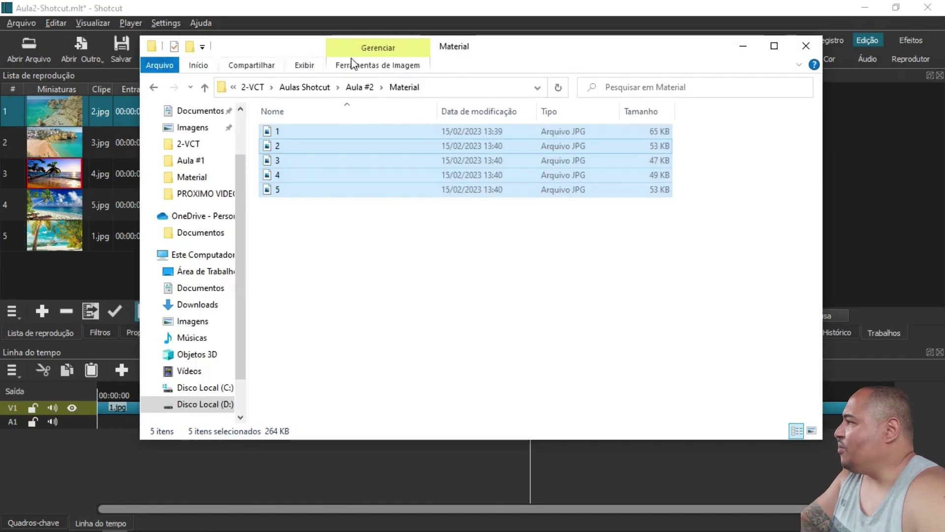
{"action": "left_click", "coordinate": [270, 90]}
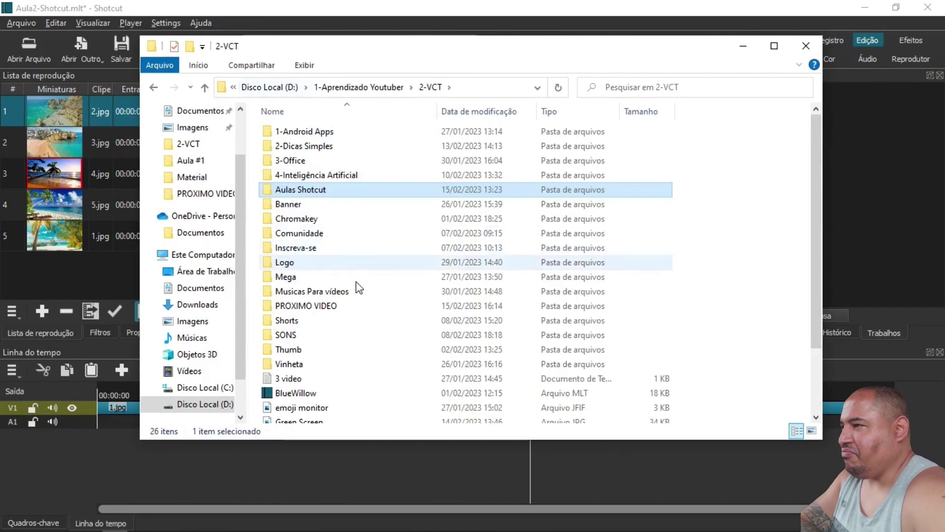
{"action": "double_click", "coordinate": [349, 298]}
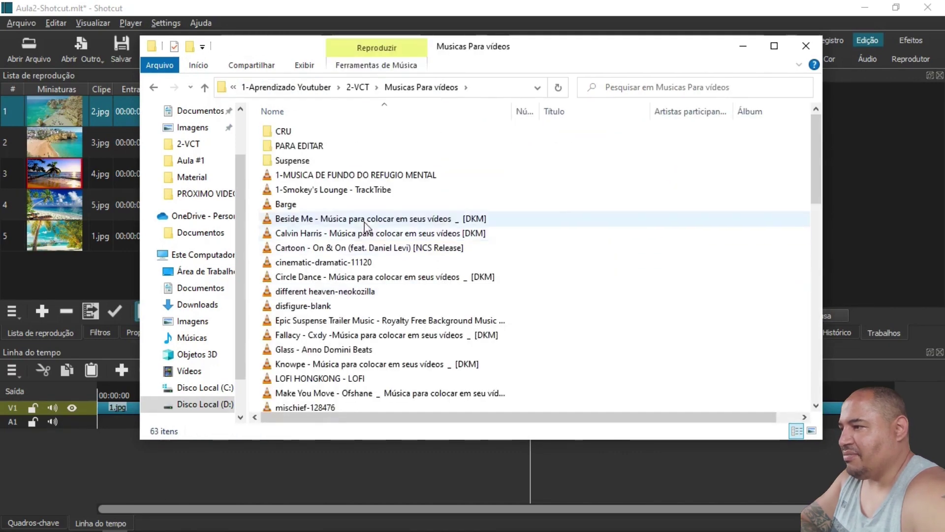
{"action": "left_click_drag", "start_coordinate": [552, 47], "coordinate": [625, 26]}
{"action": "left_click_drag", "start_coordinate": [492, 419], "coordinate": [496, 290]}
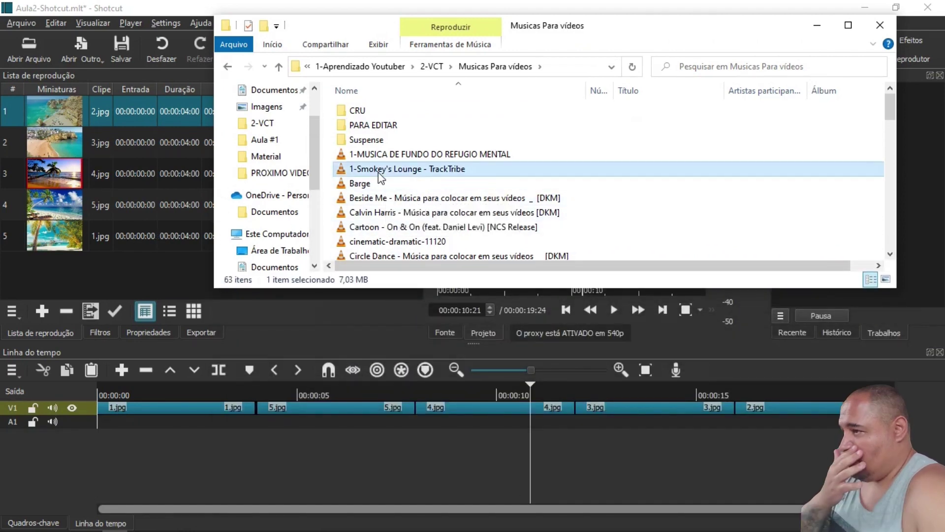
{"action": "left_click_drag", "start_coordinate": [378, 172], "coordinate": [187, 423]}
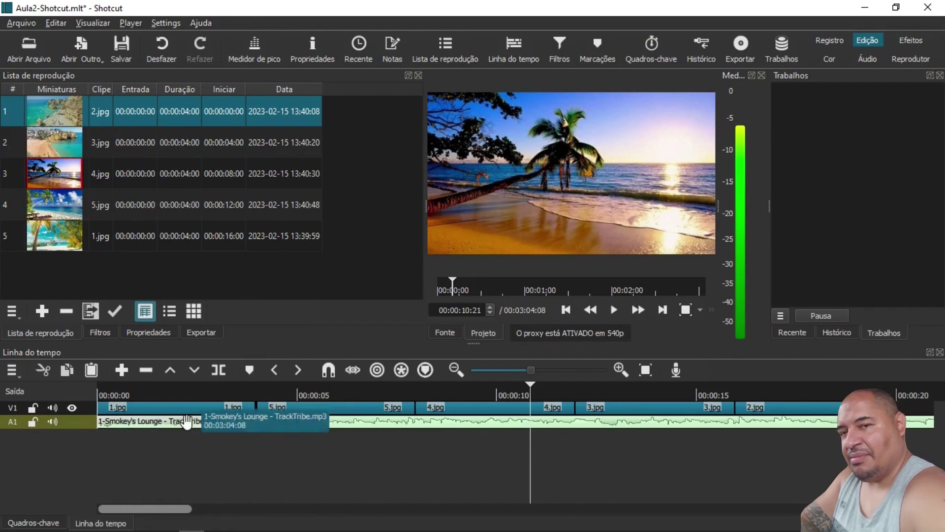
{"action": "left_click_drag", "start_coordinate": [172, 510], "coordinate": [242, 521]}
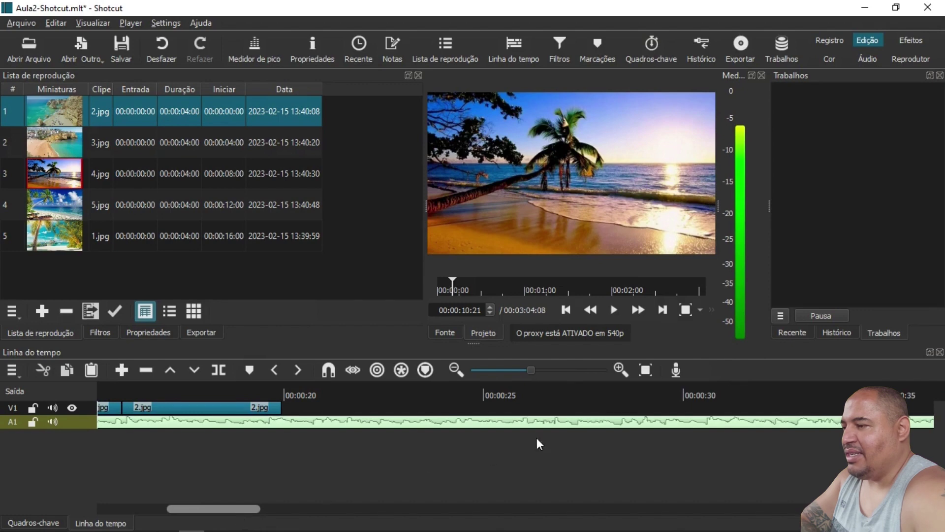
Fit the whole timeline and play across the end of the last image to check the music beyond it.
{"action": "left_click", "coordinate": [639, 371]}
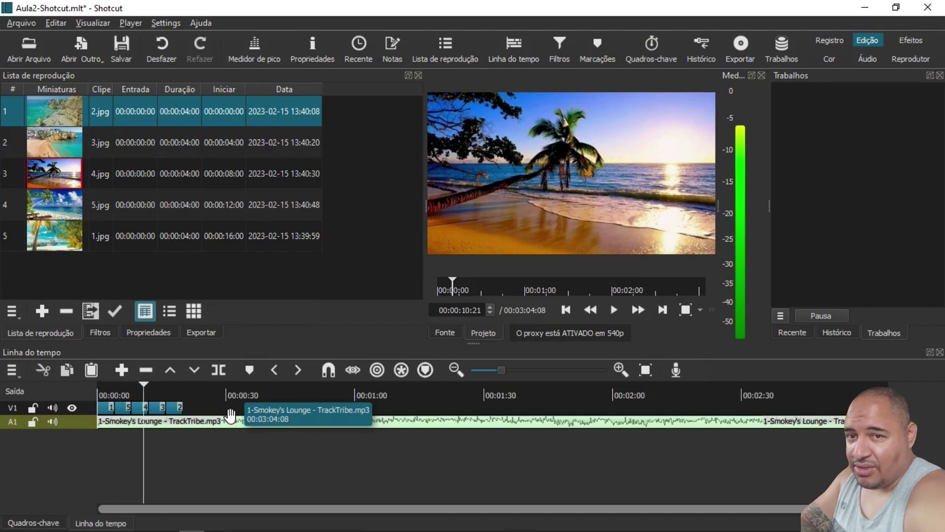
{"action": "left_click", "coordinate": [178, 391]}
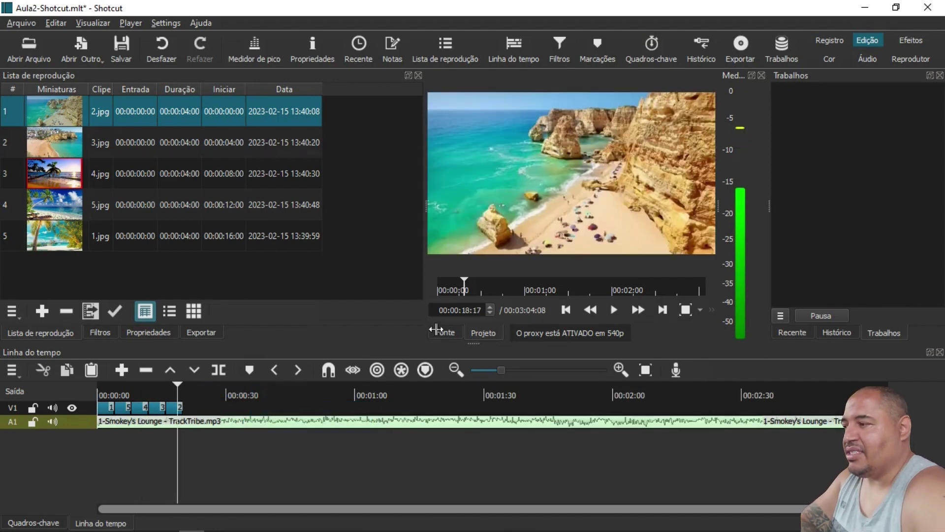
{"action": "left_click", "coordinate": [609, 312]}
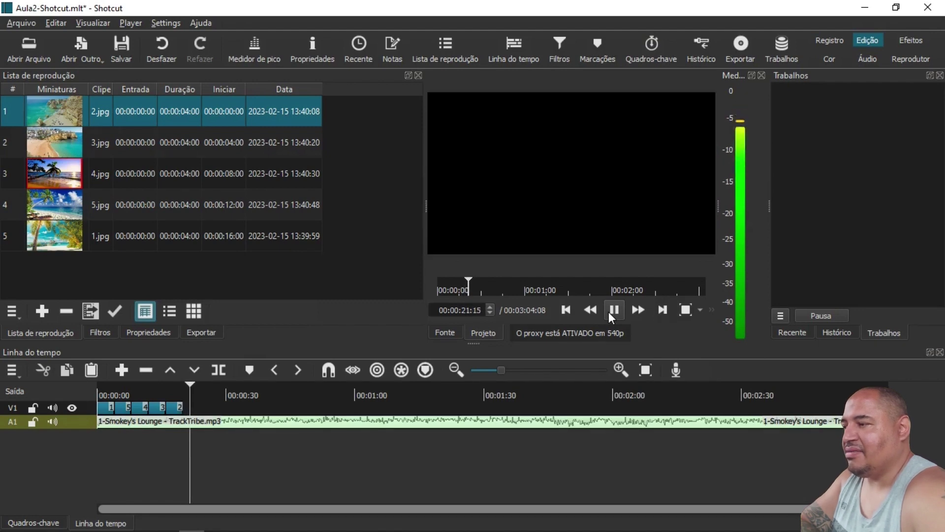
{"action": "left_click", "coordinate": [613, 310]}
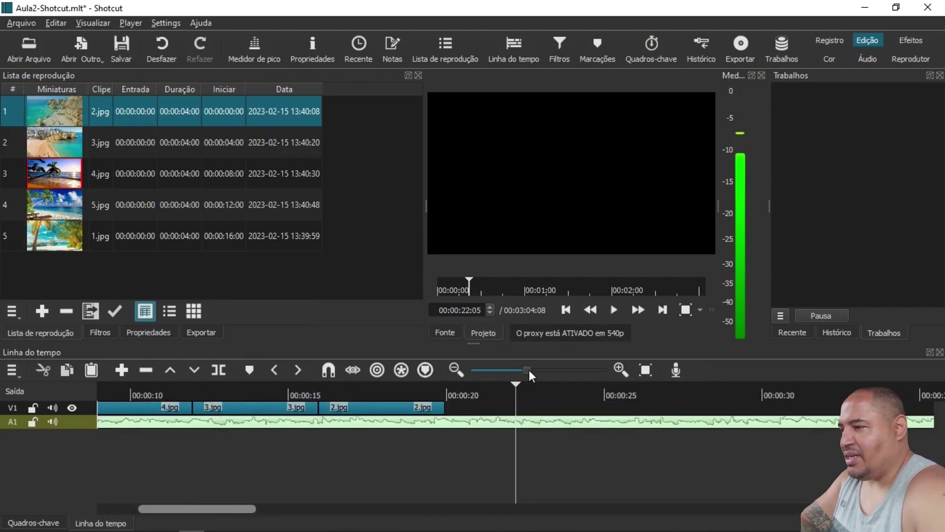
Try to split the song on track A1 at the end of 2.jpg and undo the changes.
{"action": "left_click_drag", "start_coordinate": [511, 387], "coordinate": [445, 393]}
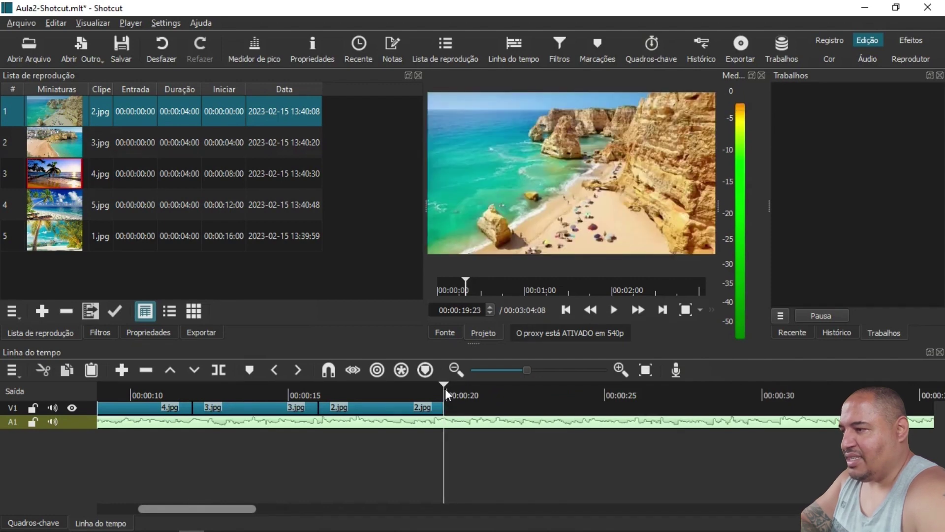
{"action": "left_click_drag", "start_coordinate": [445, 389], "coordinate": [504, 391]}
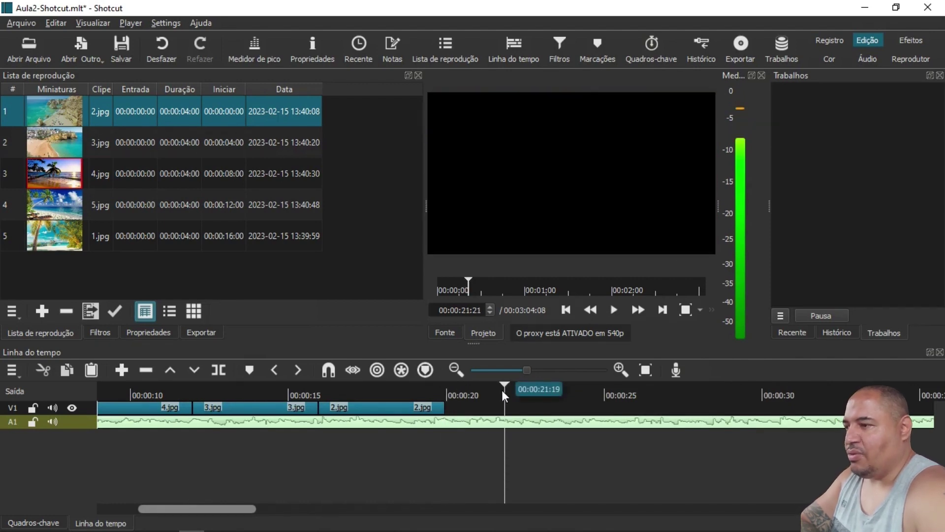
{"action": "key", "text": "alt+Left"}
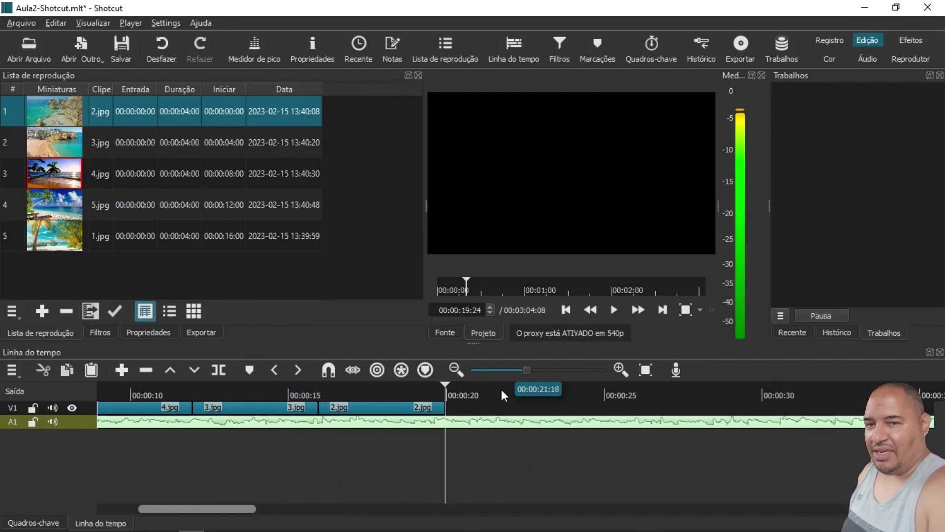
{"action": "left_click", "coordinate": [473, 424]}
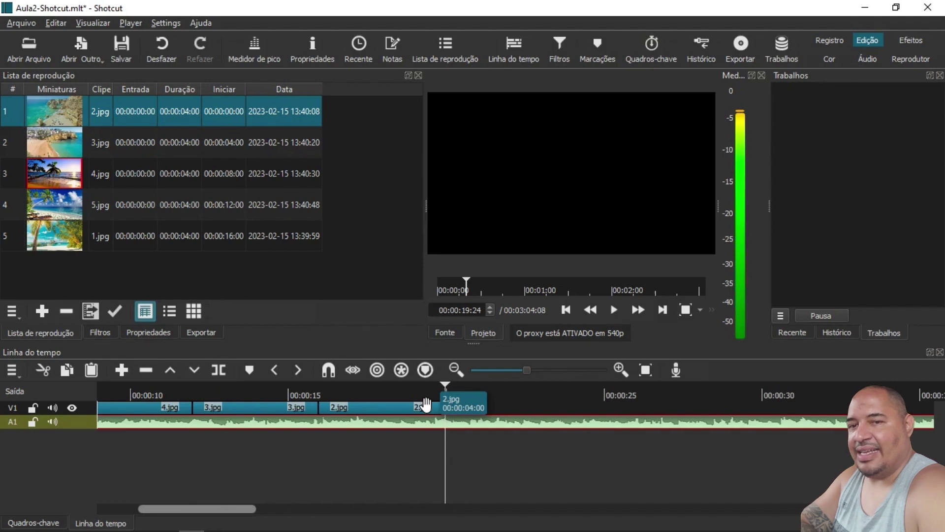
{"action": "left_click", "coordinate": [219, 371]}
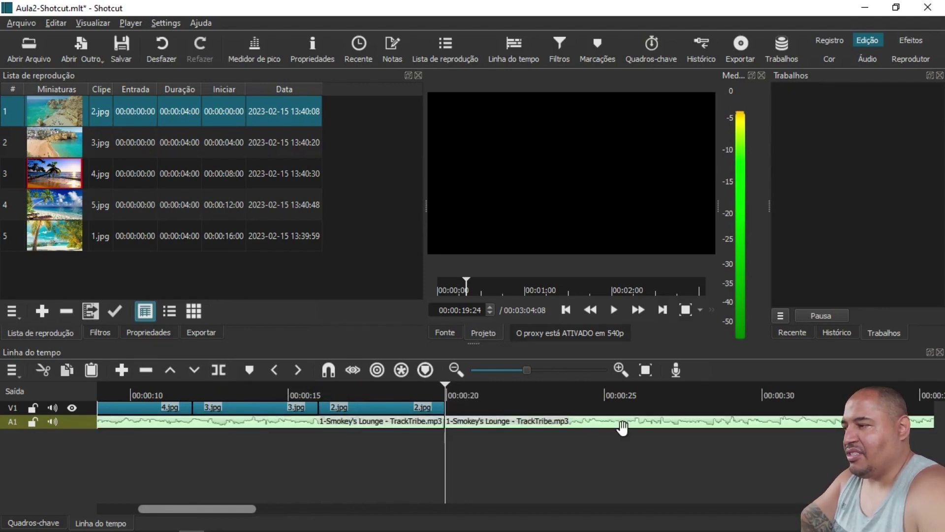
{"action": "mouse_move", "coordinate": [522, 423]}
{"action": "left_mouse_down"}
{"action": "mouse_move", "coordinate": [611, 422]}
{"action": "mouse_move", "coordinate": [518, 423]}
{"action": "left_mouse_up"}
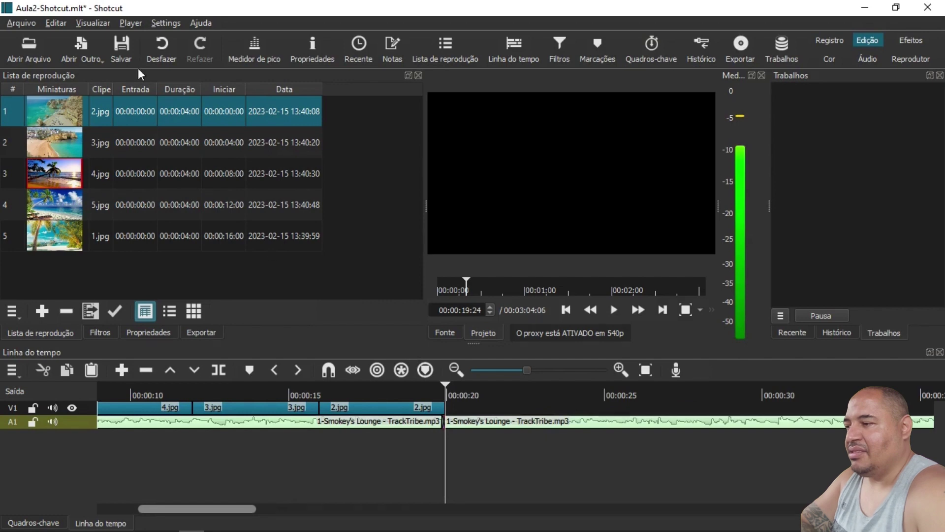
{"action": "left_click", "coordinate": [164, 48]}
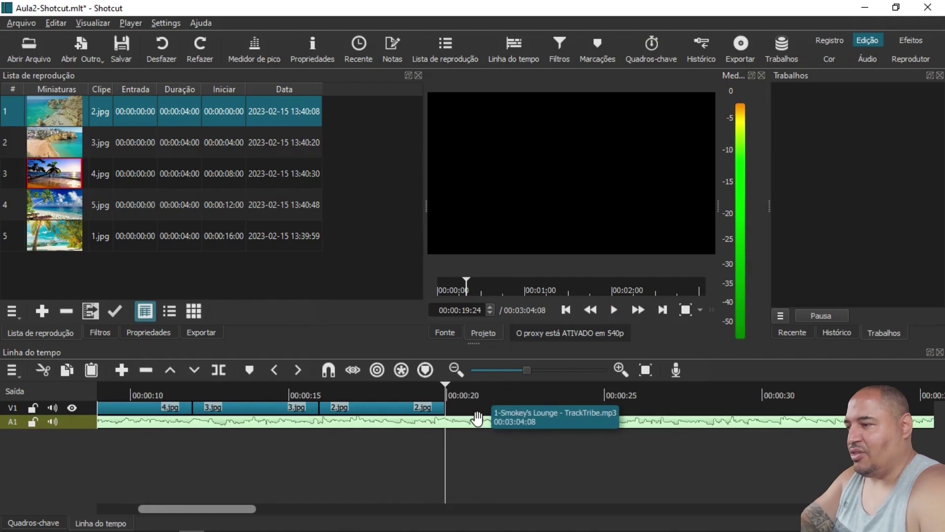
Split the song on track A1 at the end of 2.jpg and delete the excess part after the split.
{"action": "key", "text": "Home"}
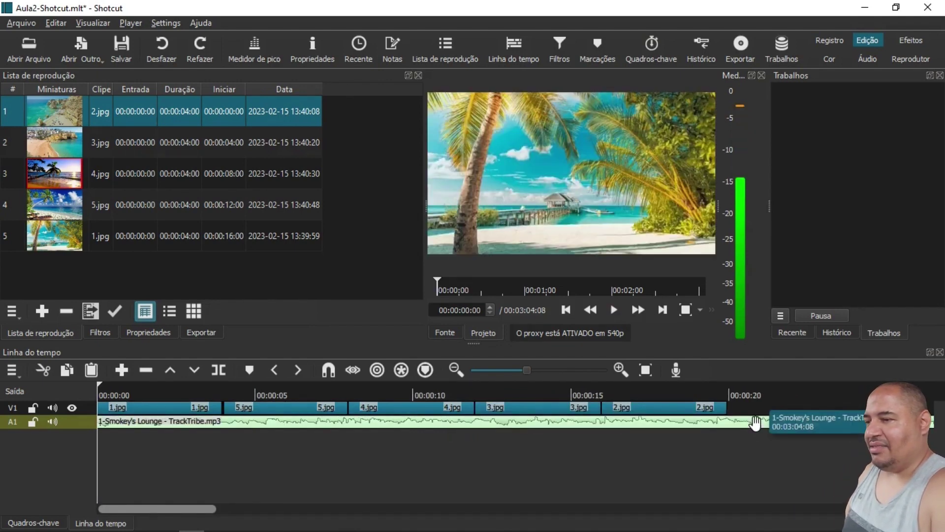
{"action": "left_click", "coordinate": [756, 422]}
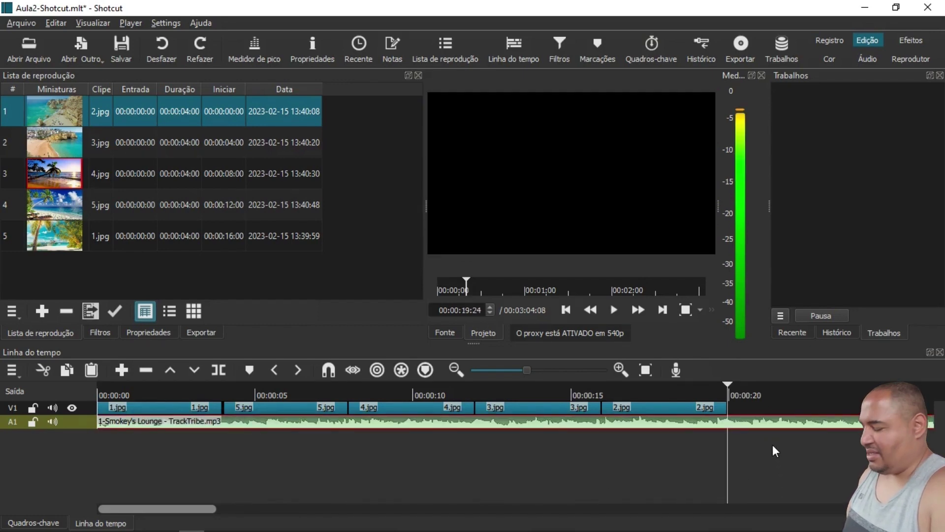
{"action": "key", "text": "s"}
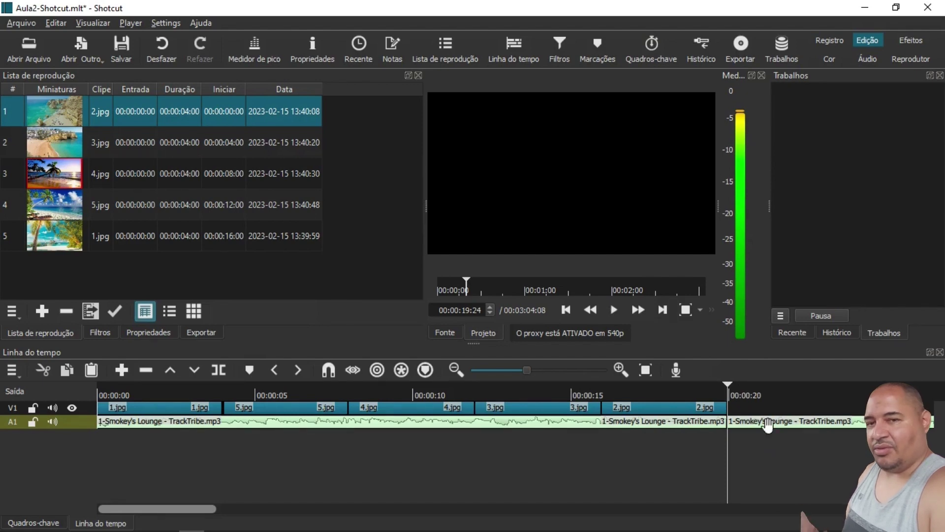
{"action": "mouse_move", "coordinate": [823, 423]}
{"action": "left_mouse_down"}
{"action": "mouse_move", "coordinate": [770, 436]}
{"action": "mouse_move", "coordinate": [844, 420]}
{"action": "mouse_move", "coordinate": [826, 422]}
{"action": "left_mouse_up"}
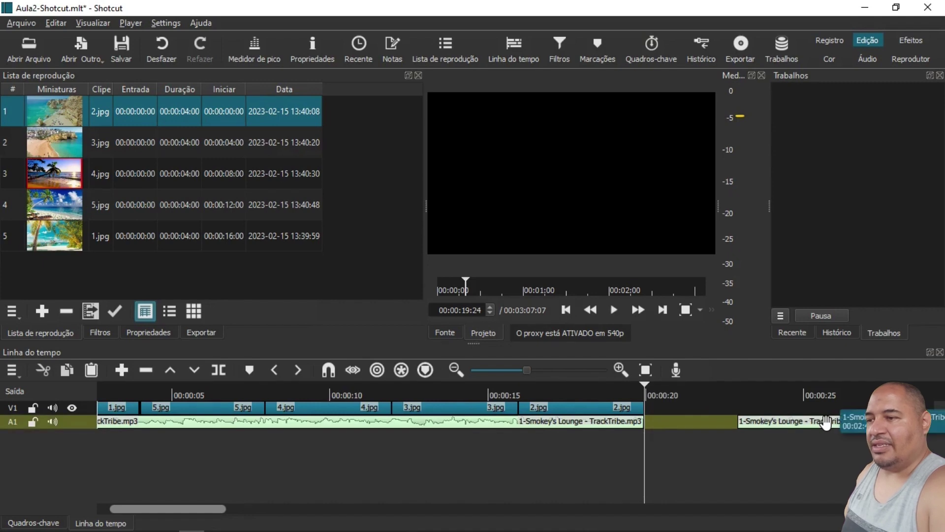
{"action": "left_click_drag", "start_coordinate": [804, 422], "coordinate": [730, 424]}
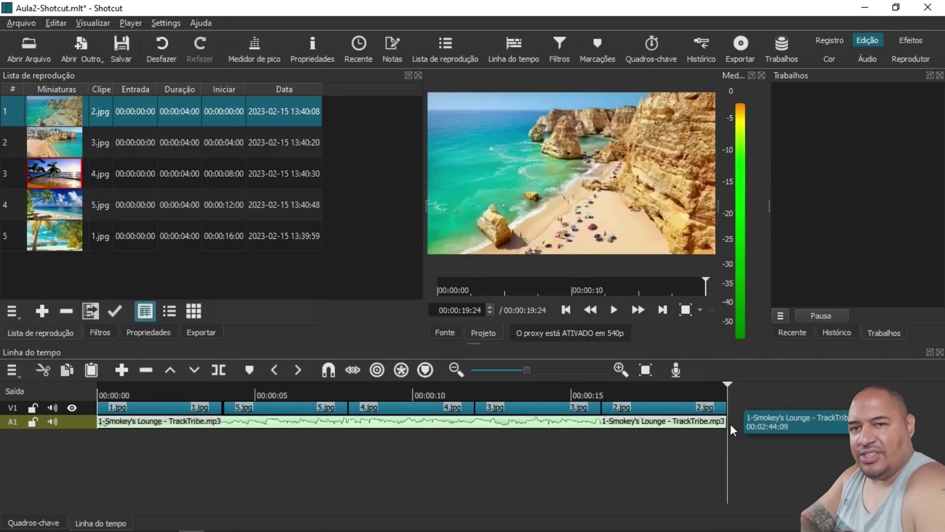
Play the slideshow with the trimmed music from the beginning to check it.
{"action": "left_click", "coordinate": [607, 393]}
{"action": "left_click_drag", "start_coordinate": [558, 398], "coordinate": [656, 396]}
{"action": "left_click_drag", "start_coordinate": [702, 422], "coordinate": [98, 412]}
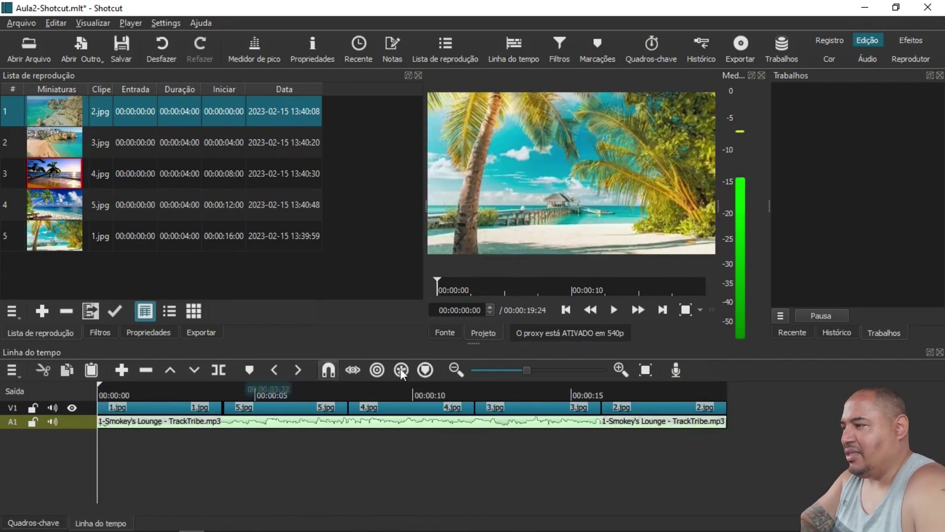
{"action": "left_click", "coordinate": [614, 310]}
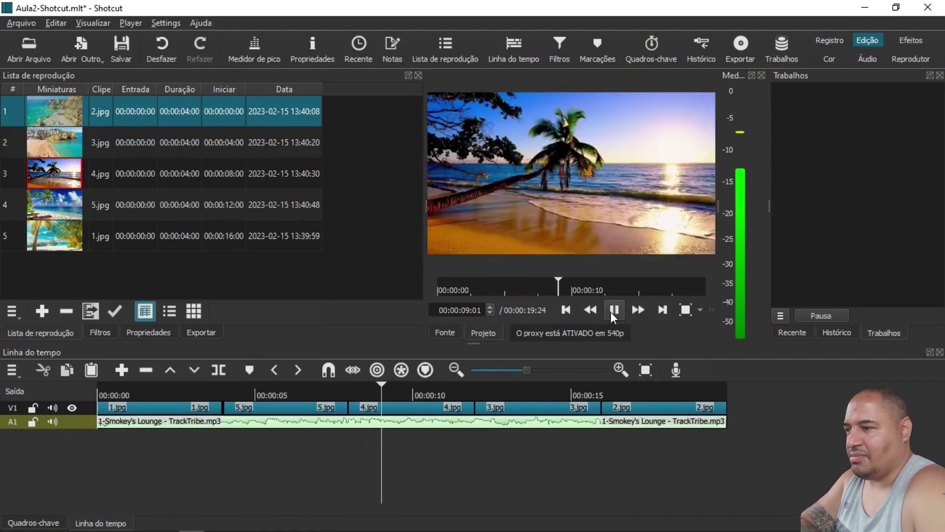
{"action": "left_click", "coordinate": [613, 311]}
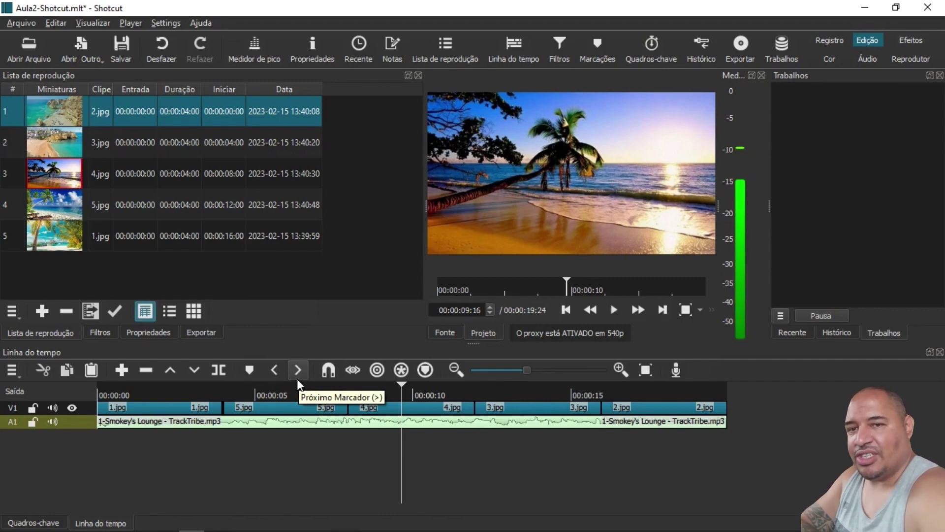
Add a second video track to the timeline above track V1.
{"action": "right_click", "coordinate": [94, 405]}
{"action": "mouse_move", "coordinate": [147, 413]}
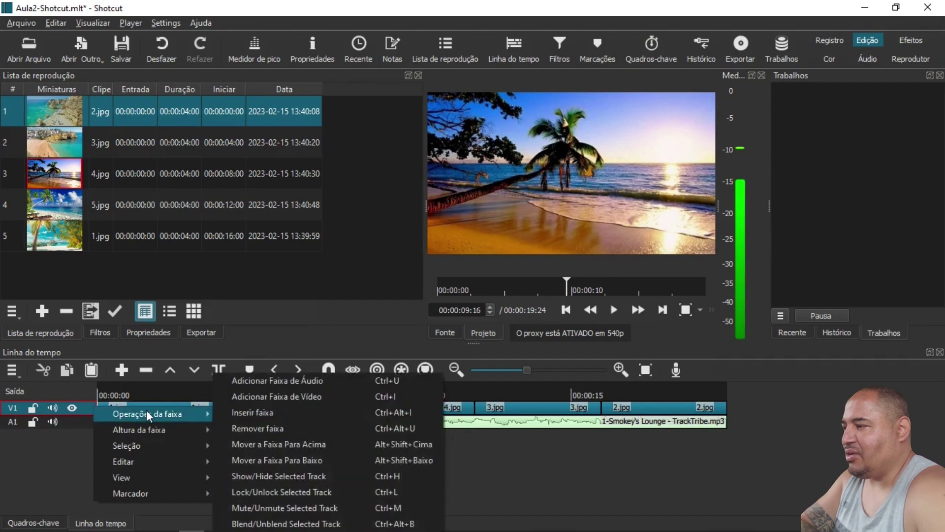
{"action": "left_click", "coordinate": [274, 393]}
Move 2.jpg onto track V2 over 1.jpg and shift it slightly later so it overlaps into 5.jpg.
{"action": "left_click_drag", "start_coordinate": [620, 424], "coordinate": [111, 401]}
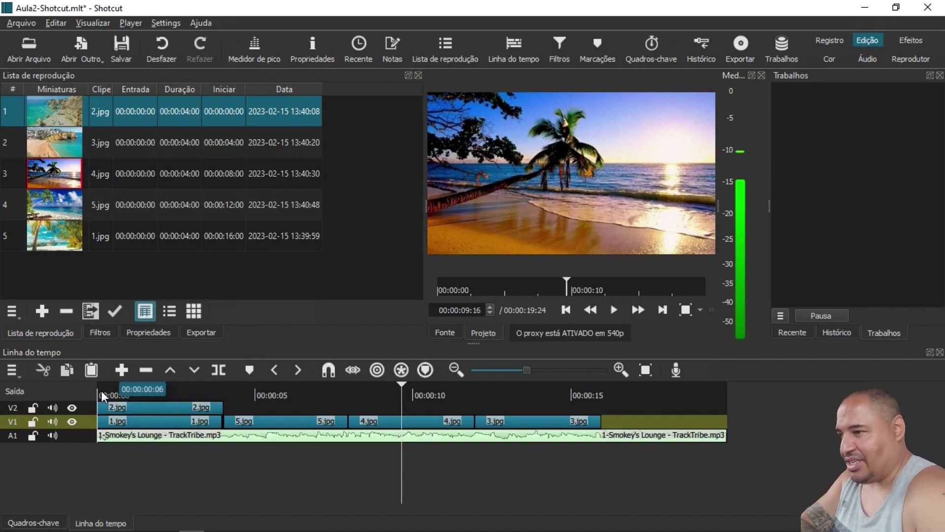
{"action": "left_click", "coordinate": [105, 392]}
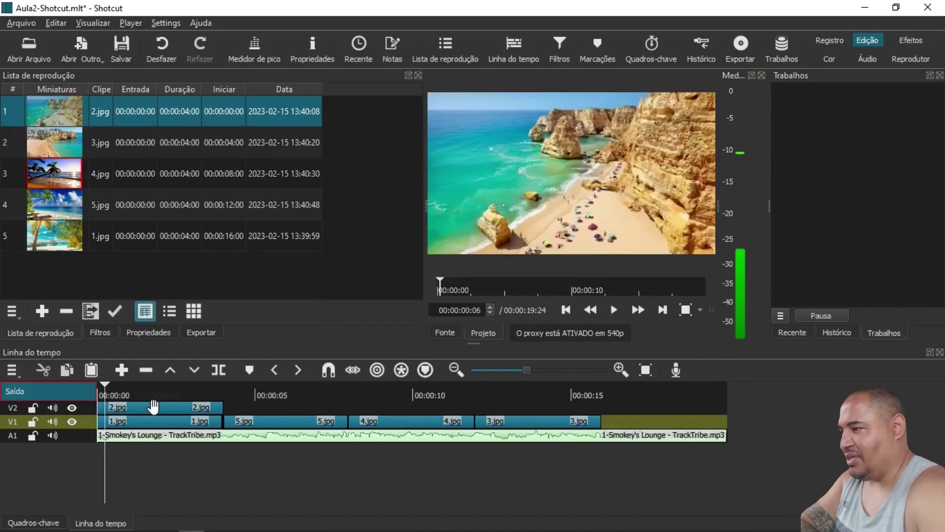
{"action": "mouse_move", "coordinate": [168, 406]}
{"action": "left_mouse_down"}
{"action": "mouse_move", "coordinate": [196, 407]}
{"action": "mouse_move", "coordinate": [172, 408]}
{"action": "mouse_move", "coordinate": [181, 406]}
{"action": "left_mouse_up"}
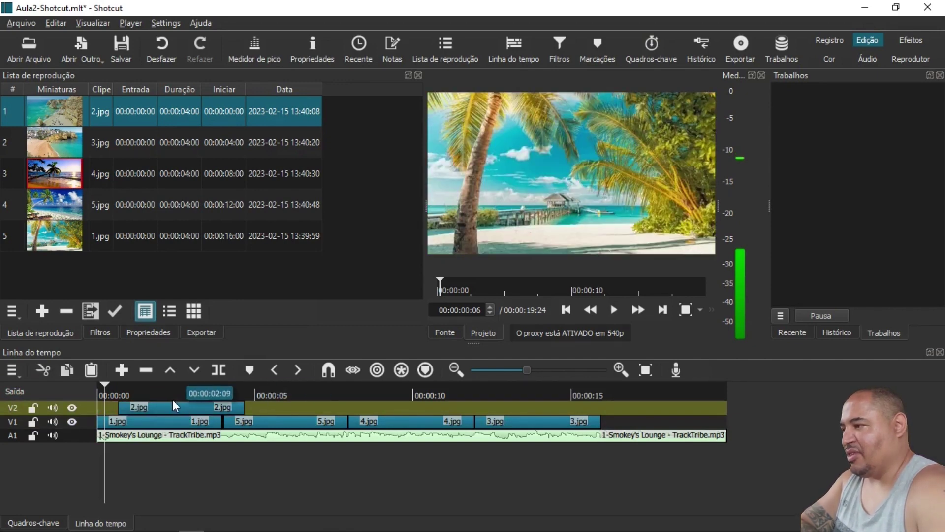
Play the overlapping images to check the track order, and return 2.jpg to track V1 after 3.jpg.
{"action": "left_click", "coordinate": [618, 312]}
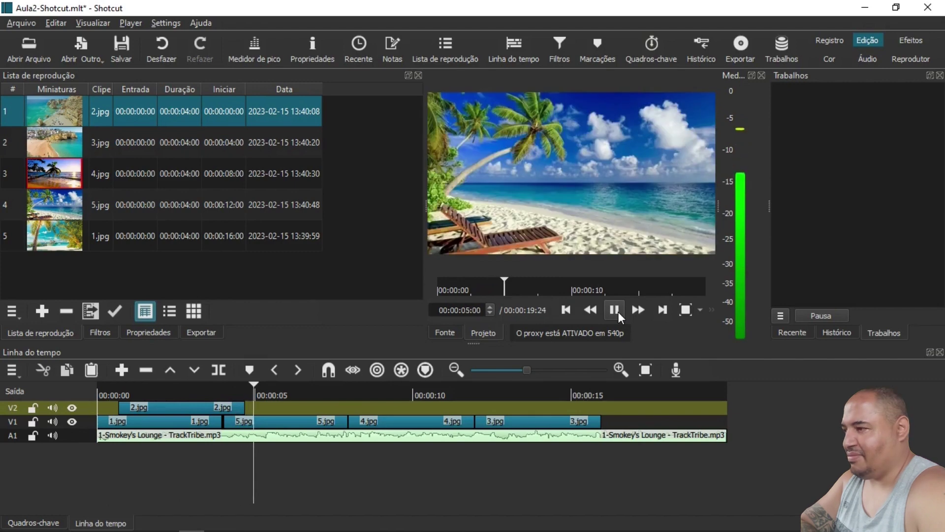
{"action": "left_click", "coordinate": [619, 313]}
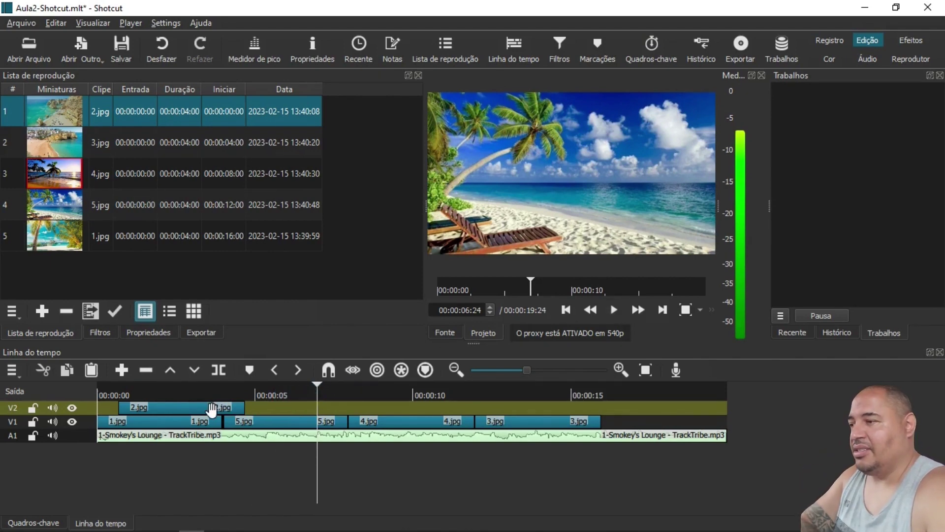
{"action": "left_click_drag", "start_coordinate": [192, 408], "coordinate": [681, 415]}
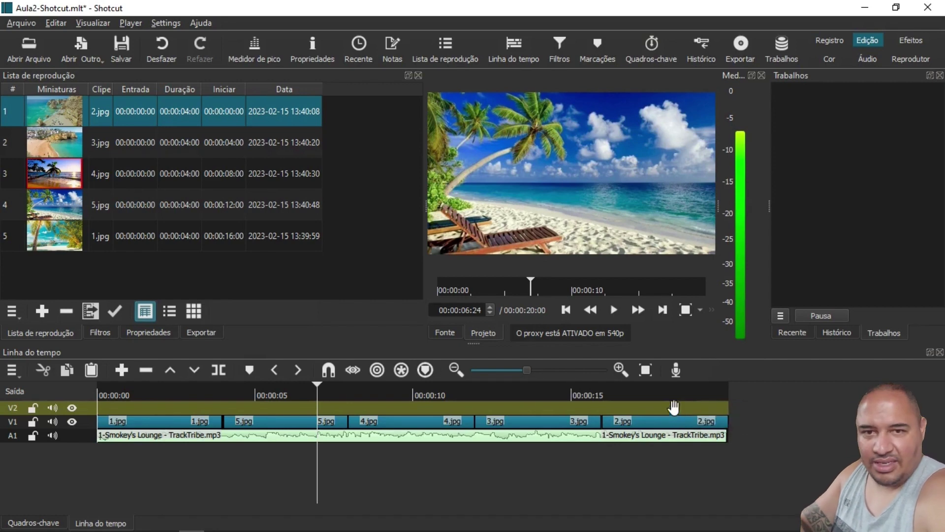
Open the export settings, choose the YouTube preset and look through the other presets.
{"action": "left_click", "coordinate": [747, 54]}
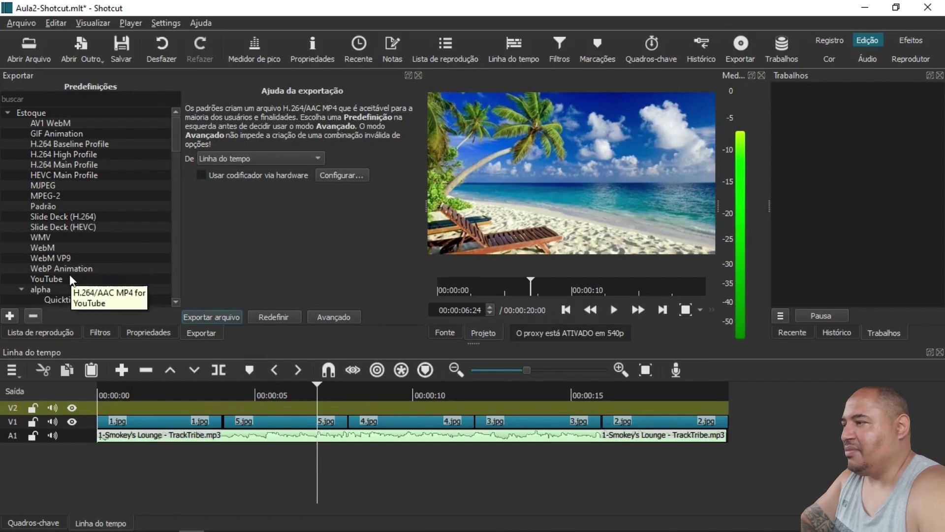
{"action": "left_click", "coordinate": [41, 281]}
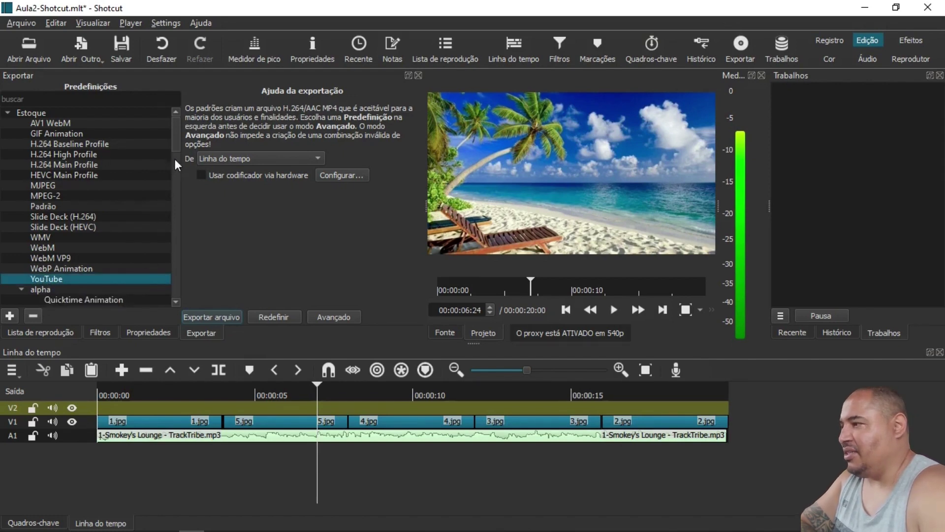
{"action": "mouse_move", "coordinate": [173, 138]}
{"action": "left_mouse_down"}
{"action": "mouse_move", "coordinate": [172, 302]}
{"action": "mouse_move", "coordinate": [177, 129]}
{"action": "mouse_move", "coordinate": [176, 150]}
{"action": "left_mouse_up"}
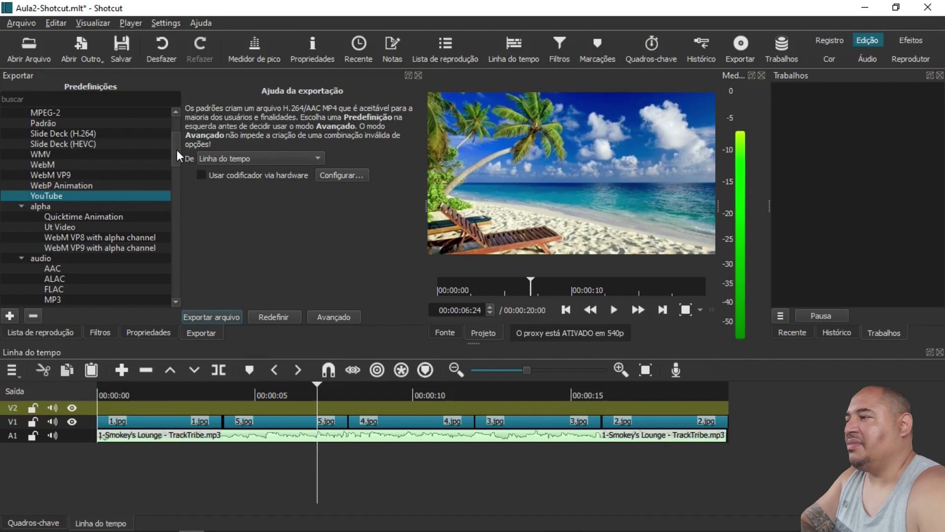
{"action": "left_click_drag", "start_coordinate": [176, 150], "coordinate": [184, 131]}
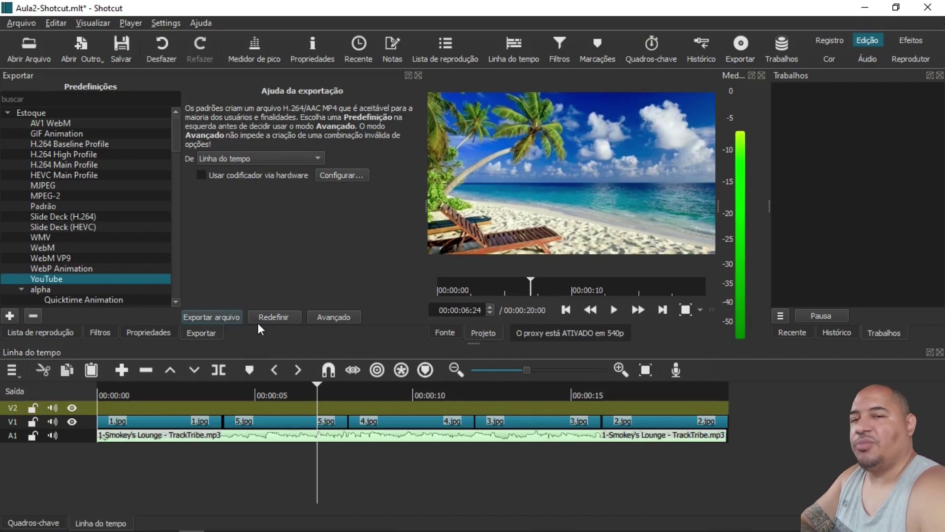
Review the advanced video export settings and set the codec's rate control to constant bitrate (taxa de bits constante).
{"action": "left_click", "coordinate": [336, 317]}
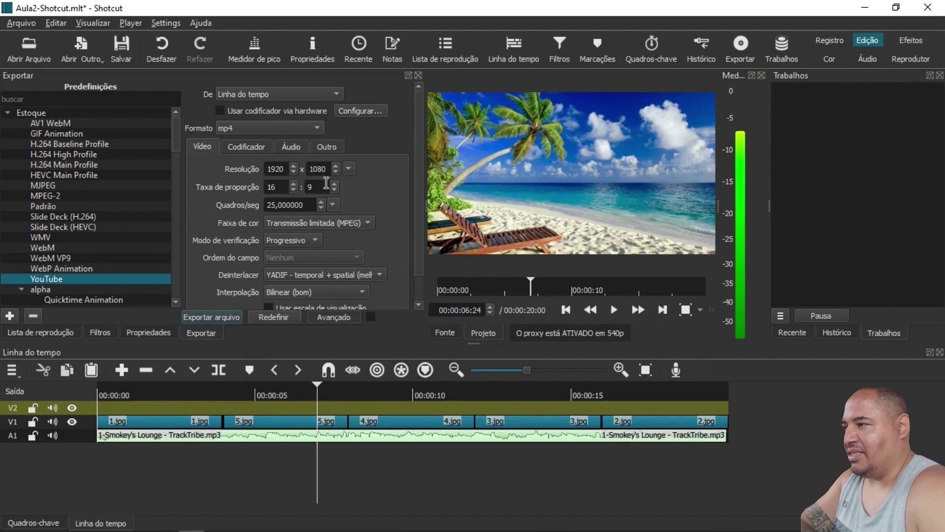
{"action": "left_click_drag", "start_coordinate": [416, 198], "coordinate": [415, 236]}
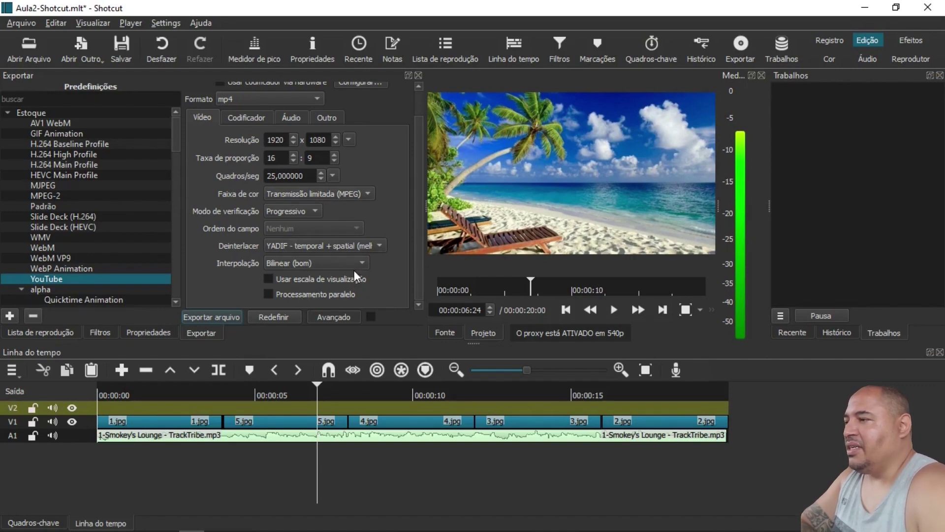
{"action": "left_click", "coordinate": [247, 121]}
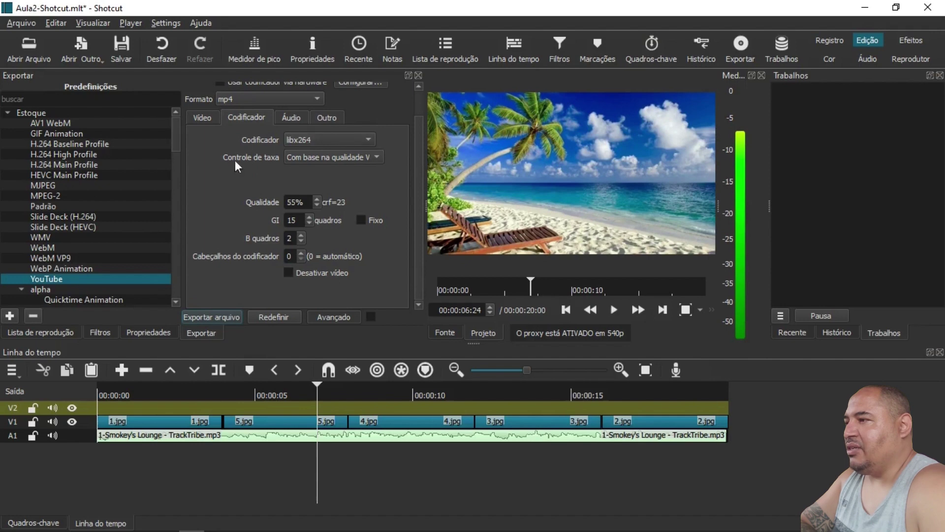
{"action": "left_click", "coordinate": [380, 157]}
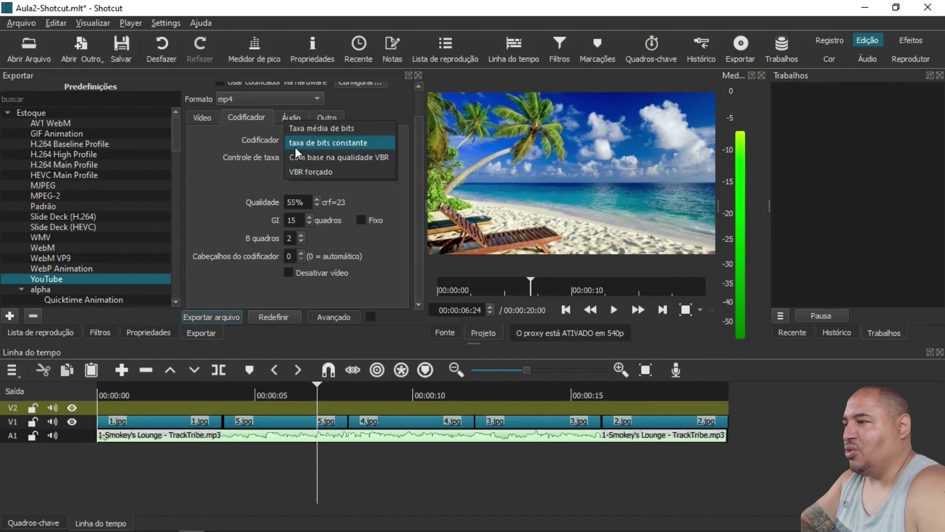
{"action": "left_click", "coordinate": [354, 145]}
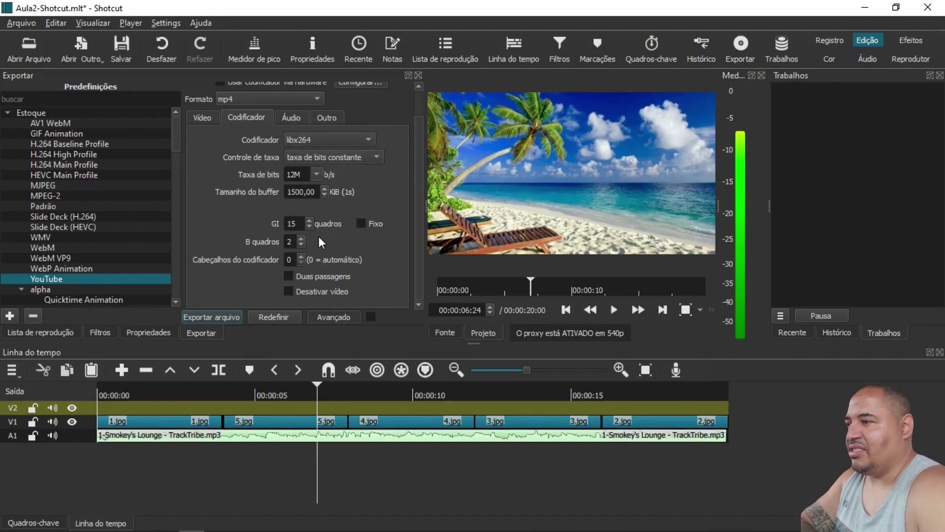
Start exporting the project to a file and choose the folder 2-VCT > Aulas Shotcut > Aula #2 as its destination.
{"action": "left_click", "coordinate": [208, 318]}
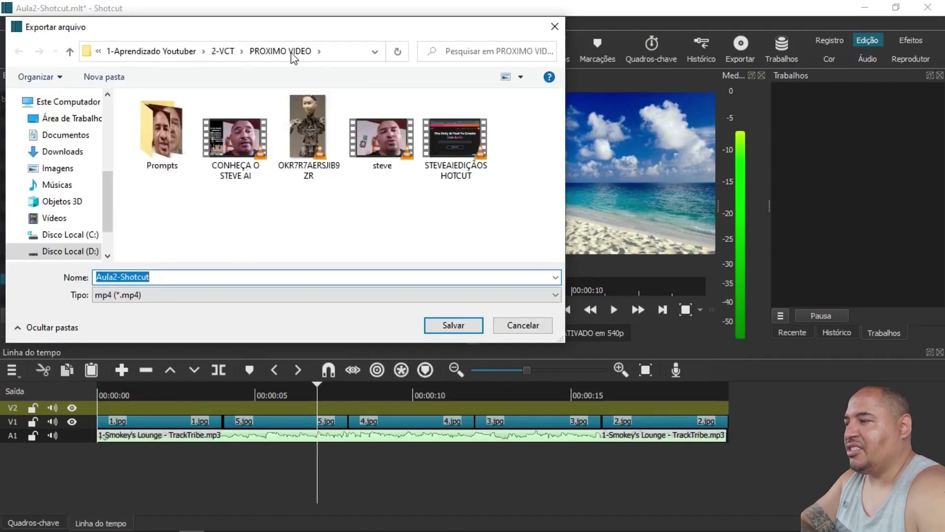
{"action": "left_click", "coordinate": [223, 54]}
{"action": "left_click_drag", "start_coordinate": [388, 34], "coordinate": [477, 28]}
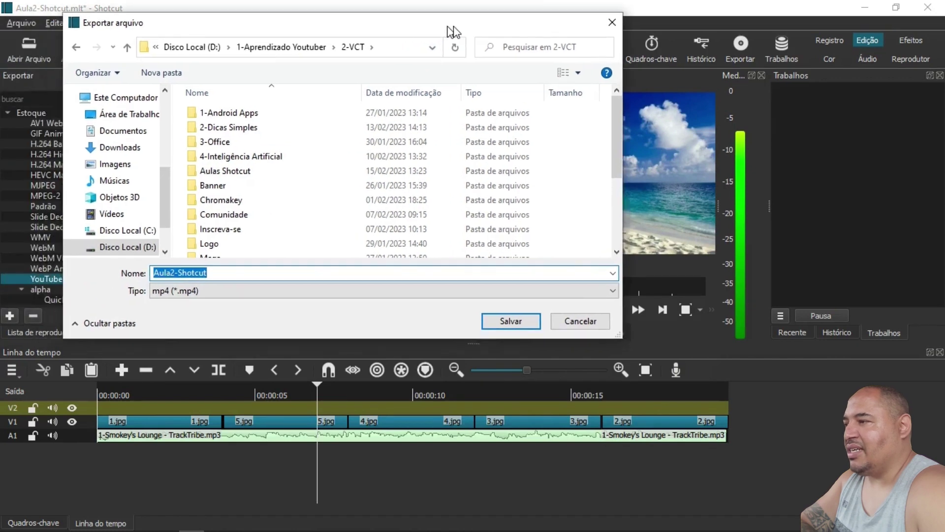
{"action": "double_click", "coordinate": [299, 172]}
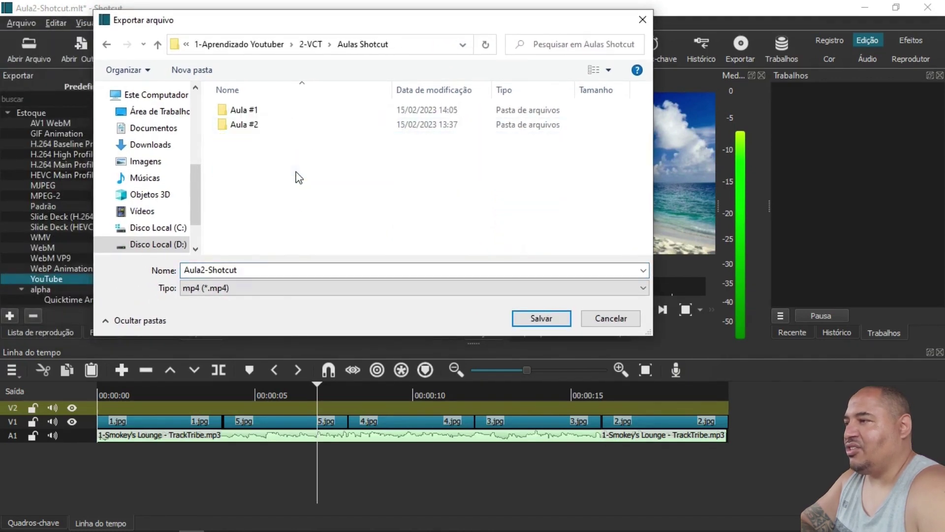
{"action": "double_click", "coordinate": [278, 126]}
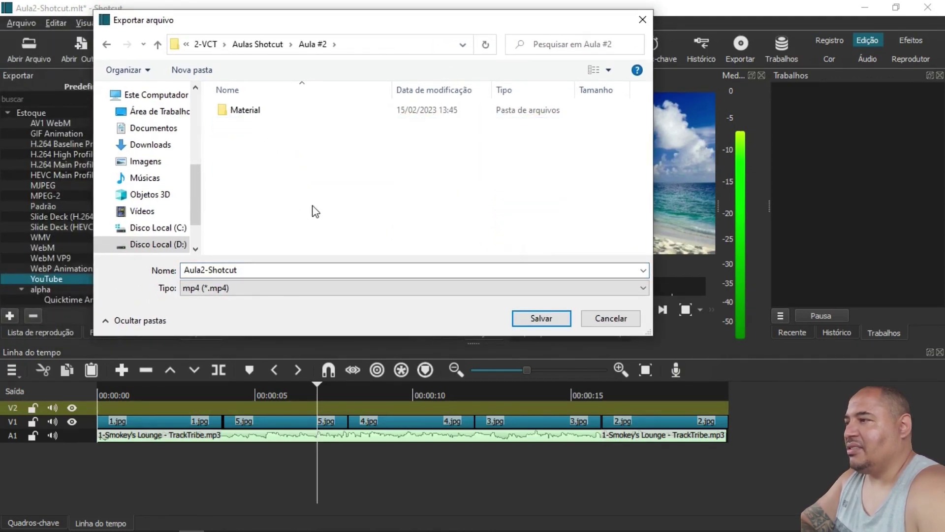
Keep Aula2-Shotcut as the name of the mp4 file and save it to launch the export job.
{"action": "left_click", "coordinate": [267, 271]}
{"action": "double_click", "coordinate": [268, 270]}
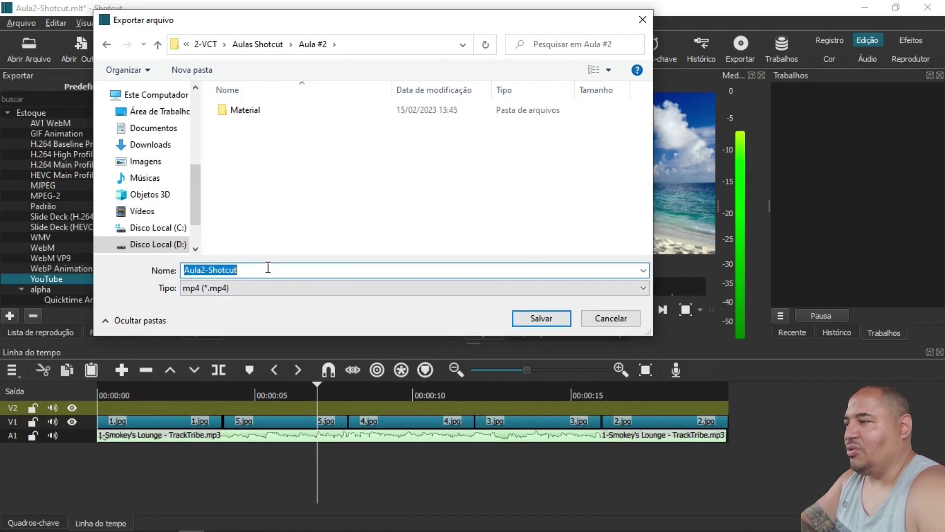
{"action": "left_click", "coordinate": [251, 269]}
{"action": "left_click_drag", "start_coordinate": [256, 270], "coordinate": [166, 271]}
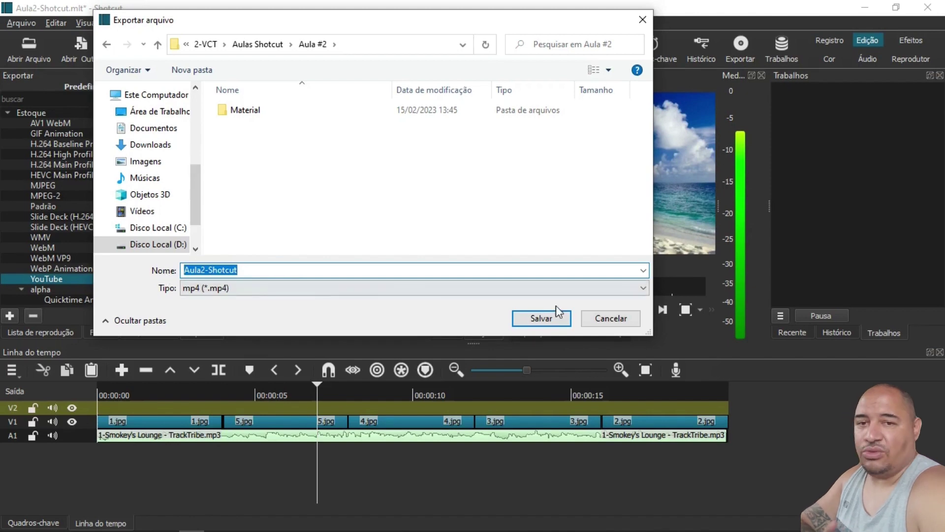
{"action": "left_click", "coordinate": [539, 320]}
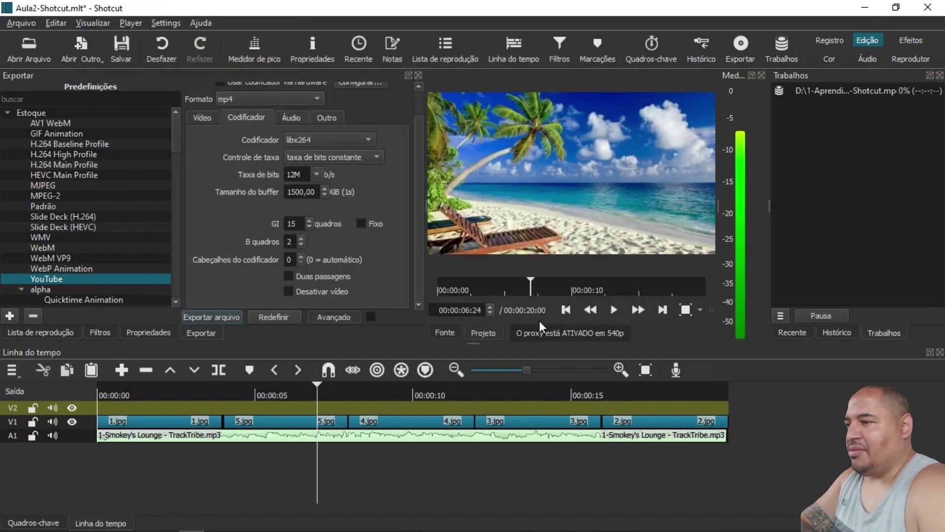